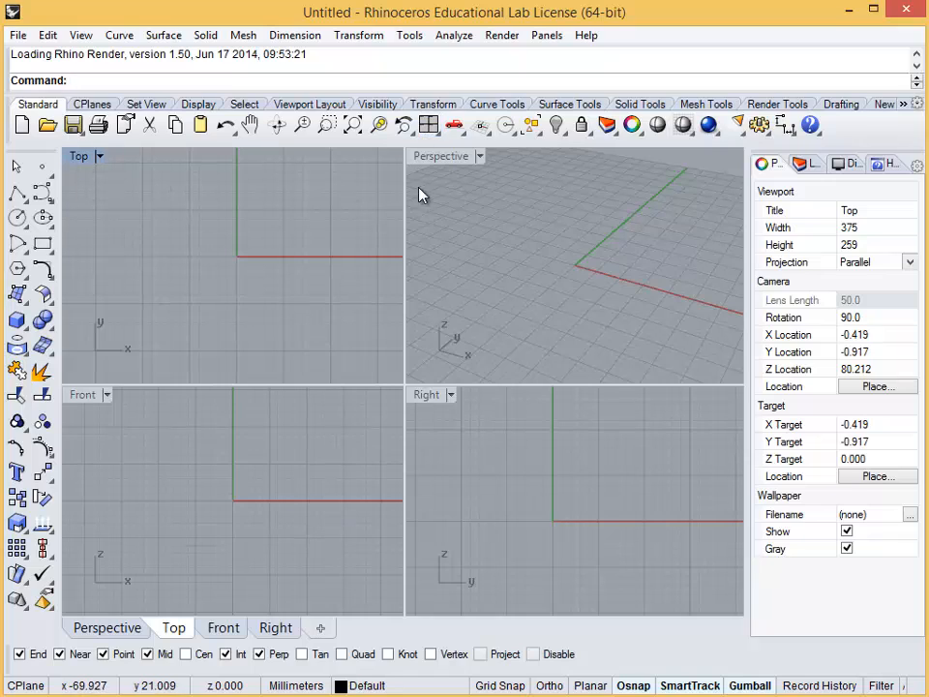
Cancel the pending curve extrusion and move the small box along the green Y axis across the flat plane
scroll(402, 358, "up", 2)
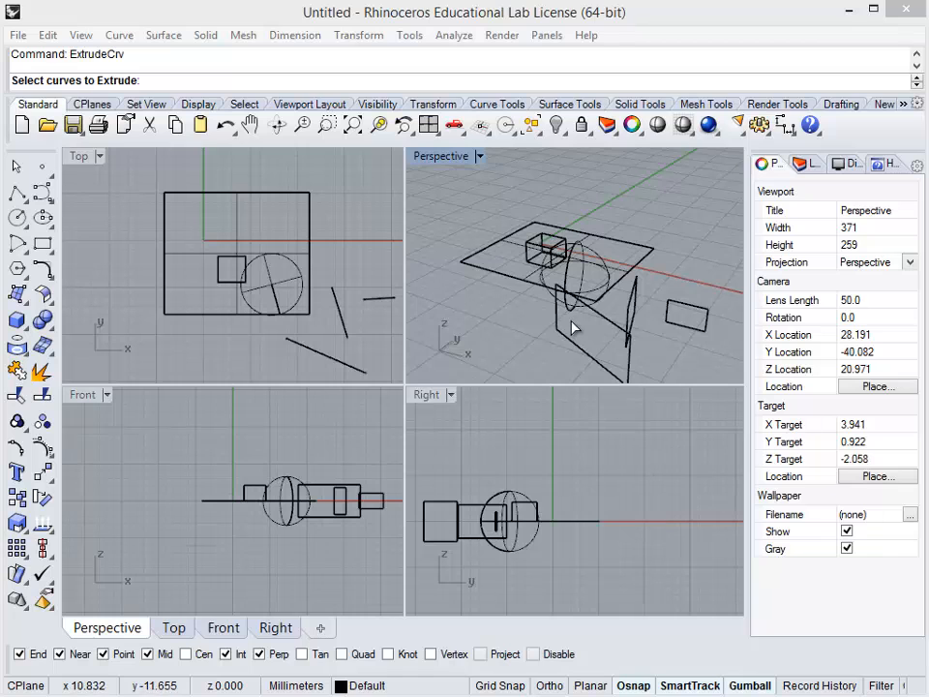
right_click_drag(556, 328, 504, 301)
scroll(639, 312, "up", 2)
scroll(523, 301, "down", 2)
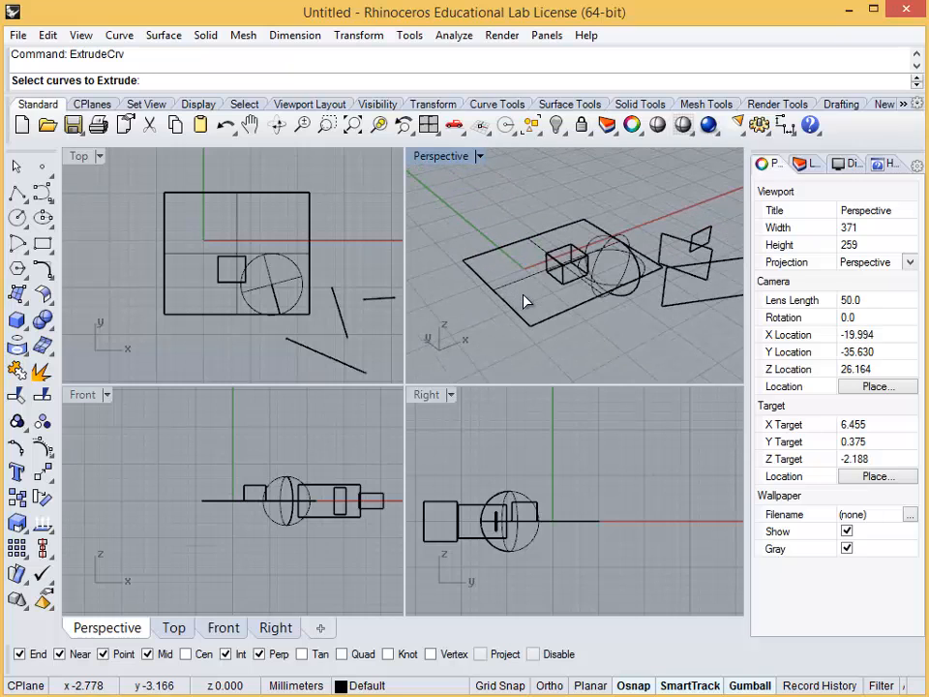
key("Escape")
left_click(561, 263)
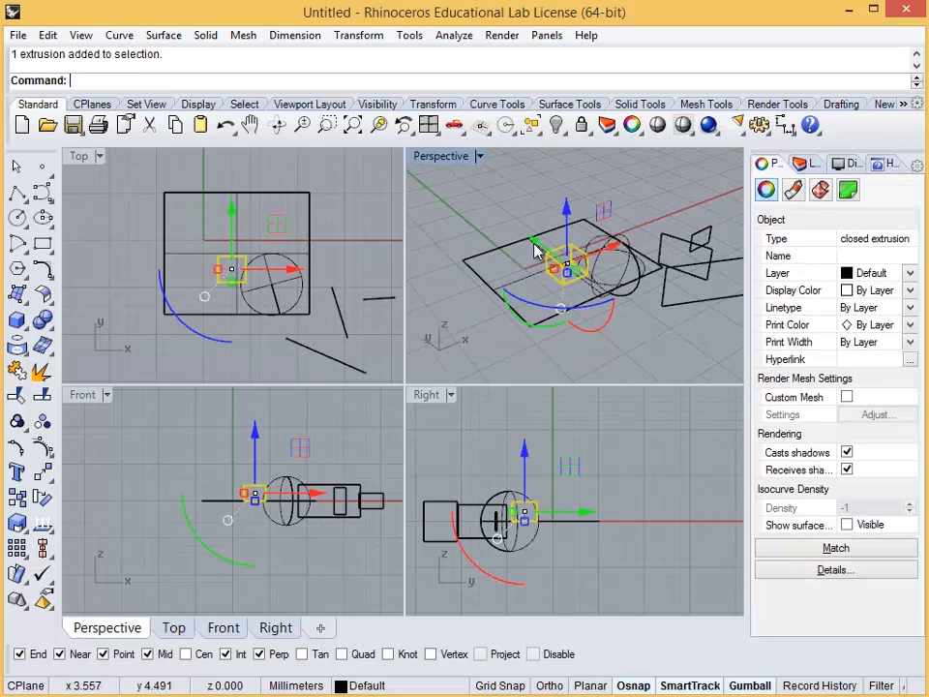
left_click_drag(535, 250, 504, 245)
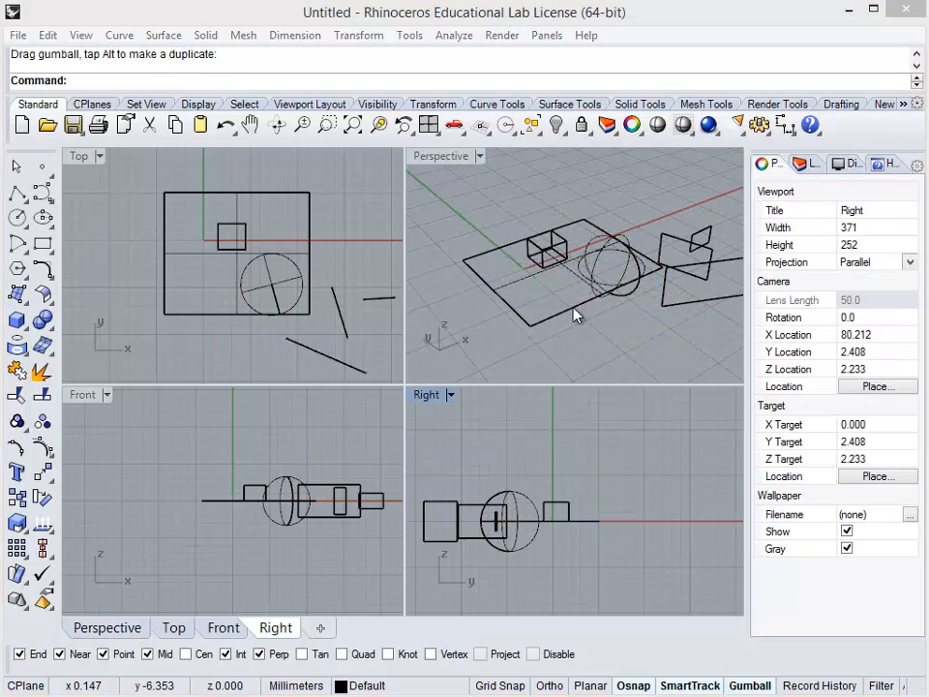
Raise the small box slightly above the flat plane along the Z axis and deselect it
left_click(537, 253)
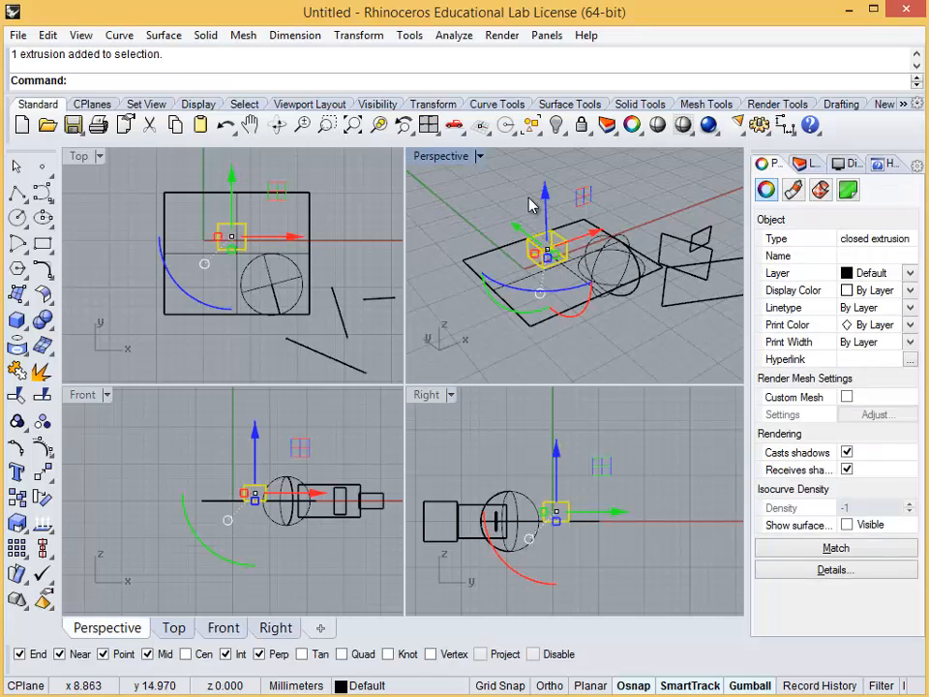
mouse_move(545, 201)
left_mouse_down()
mouse_move(546, 187)
mouse_move(547, 197)
left_mouse_up()
left_click(609, 357)
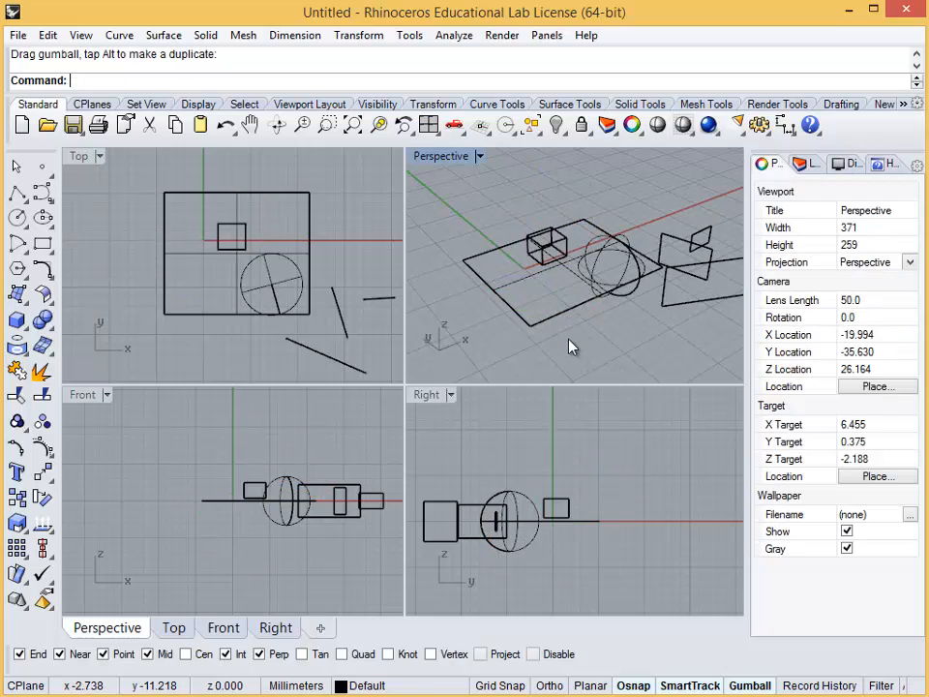
Maximize the Perspective viewport and restore the four-viewport layout
double_click(441, 156)
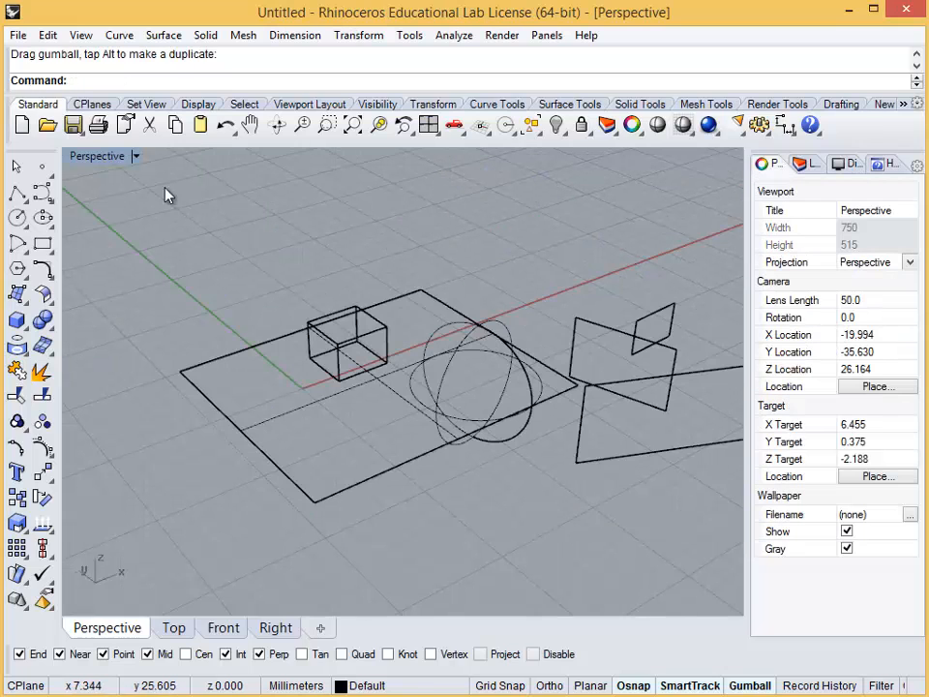
double_click(111, 162)
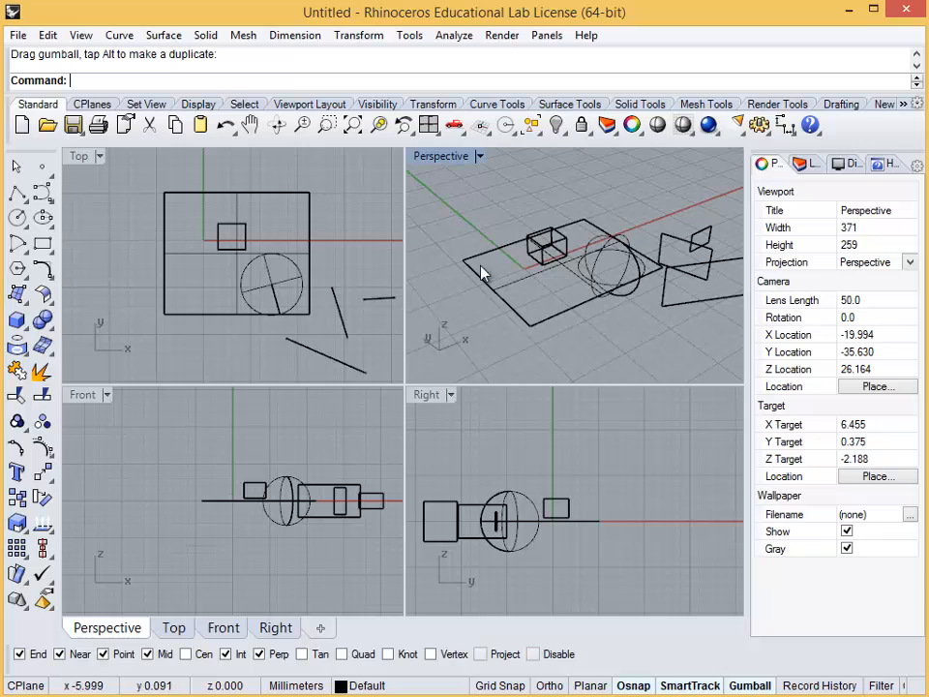
Set the Perspective viewport to the Top world view and return it to the default Perspective view
left_click(480, 158)
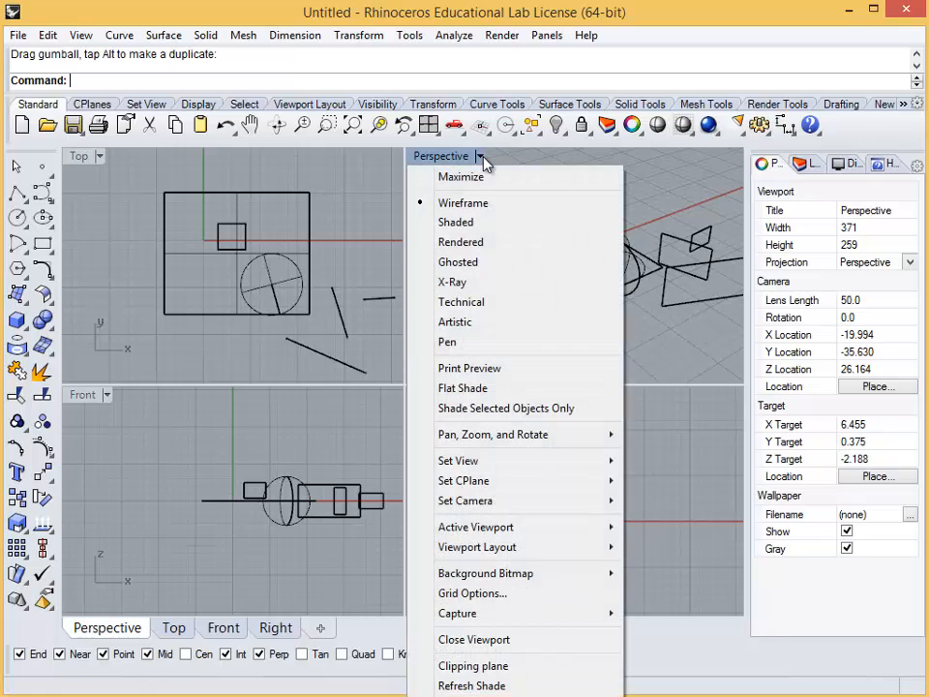
mouse_move(522, 462)
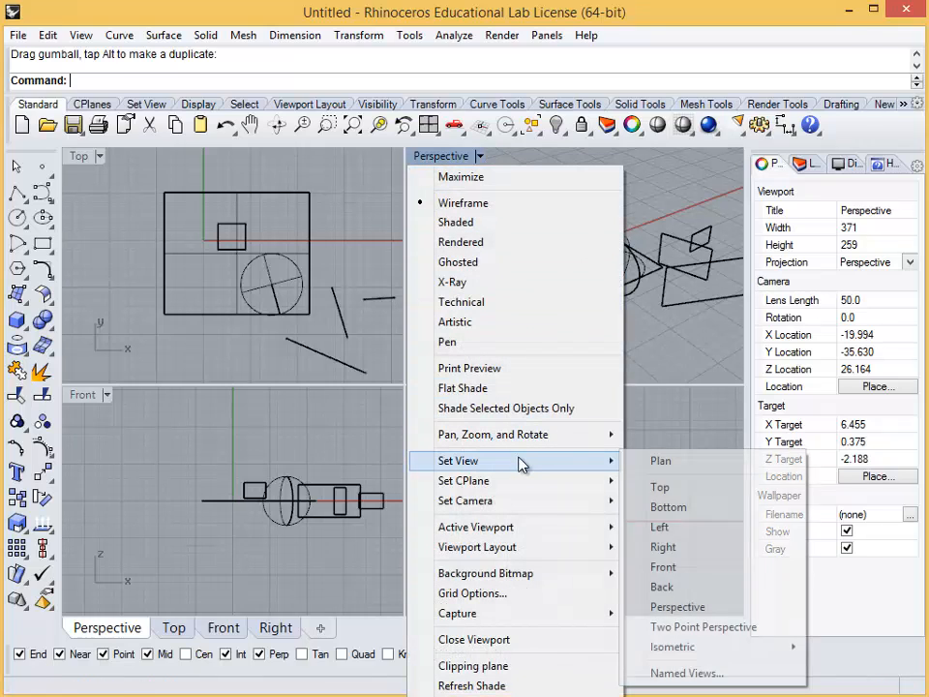
left_click(704, 489)
left_click(443, 156)
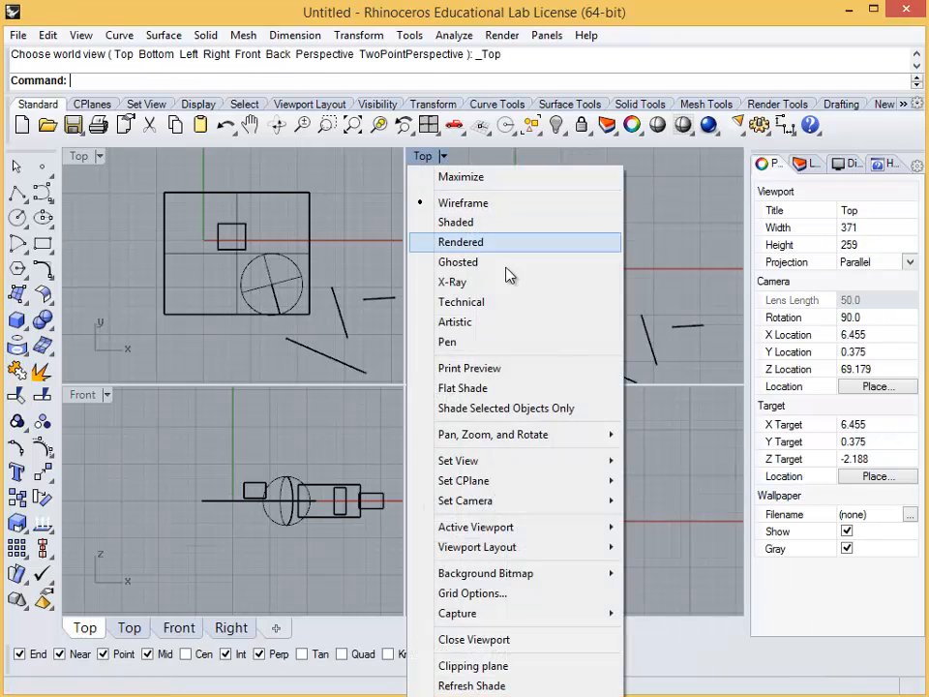
mouse_move(528, 465)
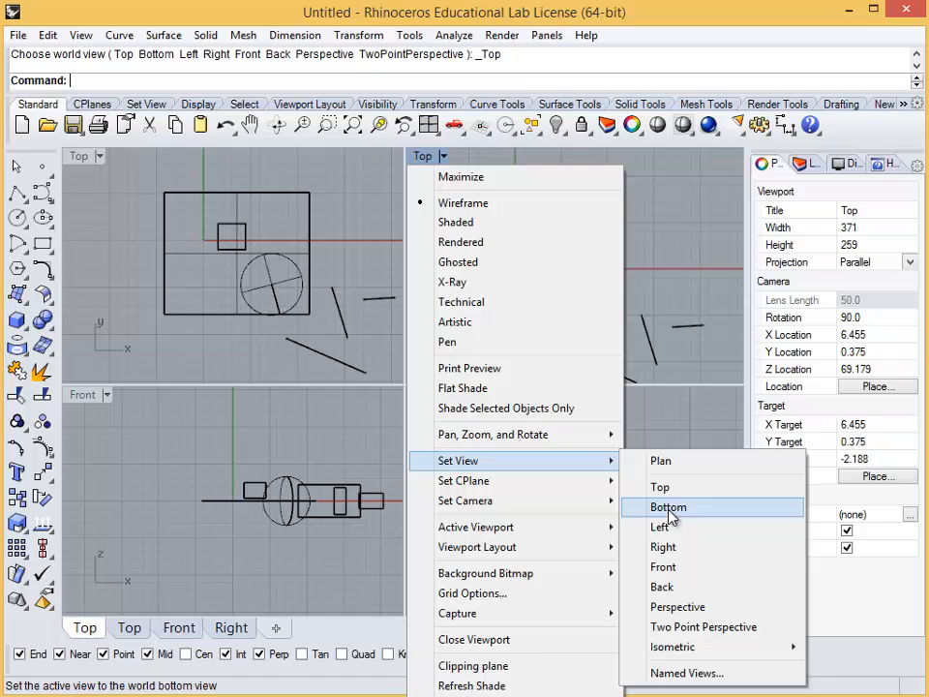
left_click(724, 612)
Try the Shaded and Ghosted display modes on the objects in the Perspective viewport
left_click(480, 157)
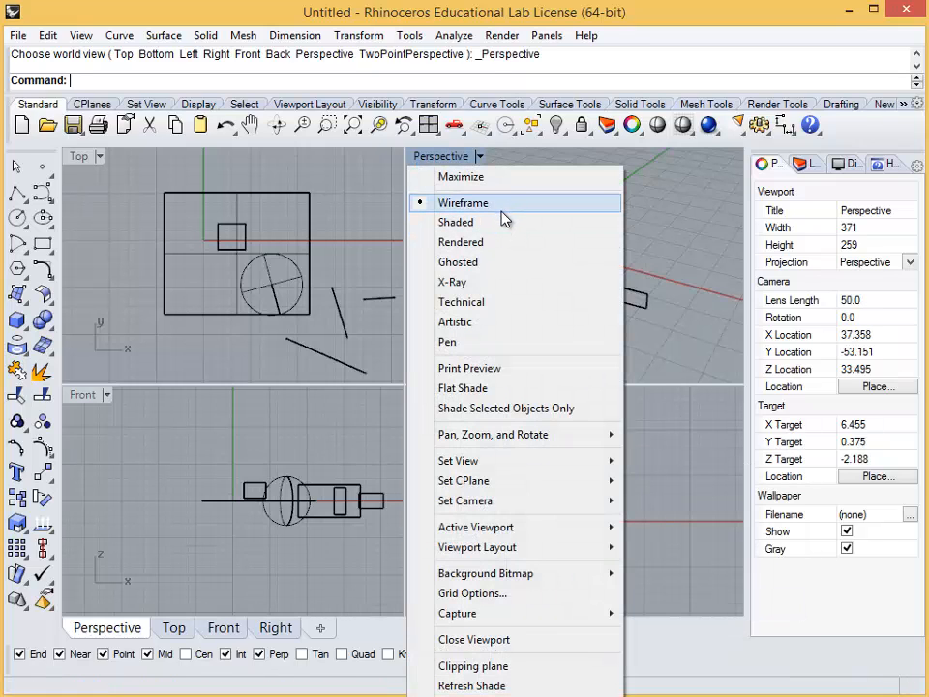
left_click(502, 222)
left_click(480, 156)
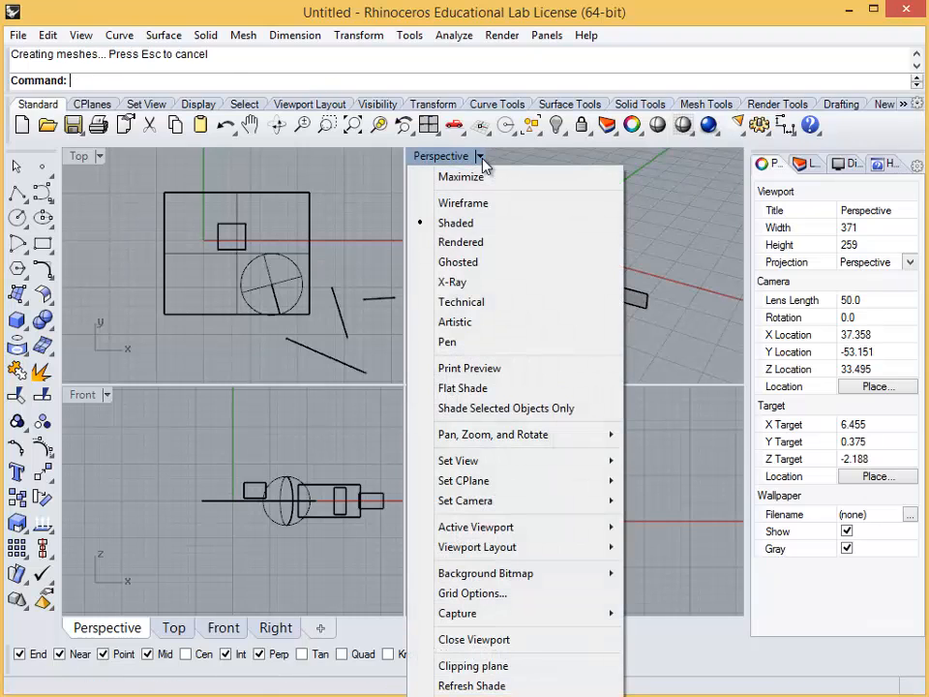
left_click(484, 264)
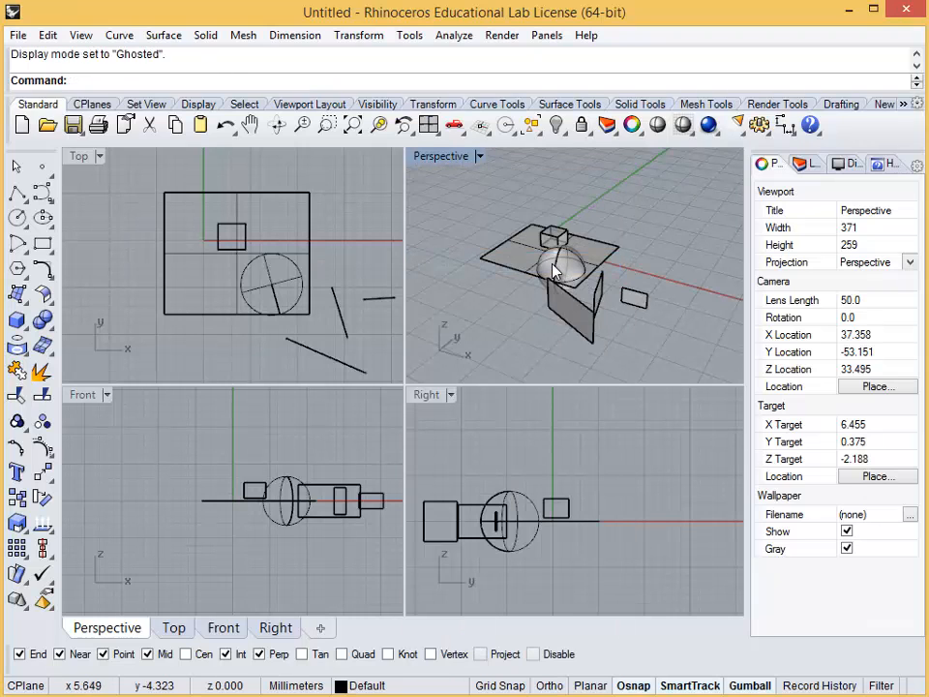
scroll(655, 244, "up", 10)
right_click_drag(654, 244, 620, 227)
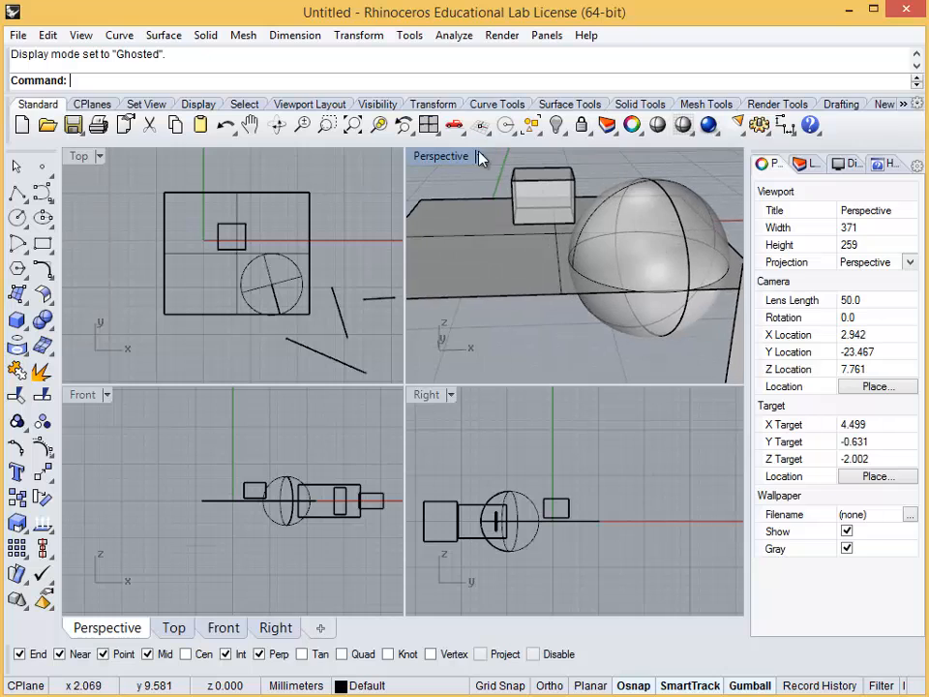
Preview the objects in the Perspective viewport in Rendered display mode
left_click(481, 156)
left_click(487, 248)
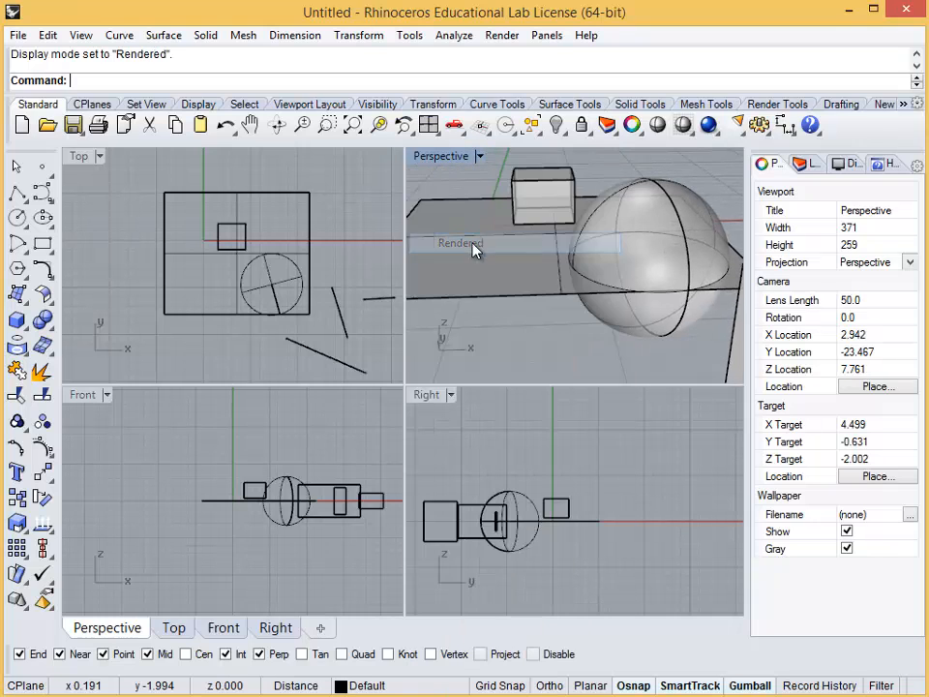
scroll(464, 265, "down", 4)
mouse_move(520, 270)
right_mouse_down()
mouse_move(597, 263)
mouse_move(591, 228)
mouse_move(516, 262)
right_mouse_up()
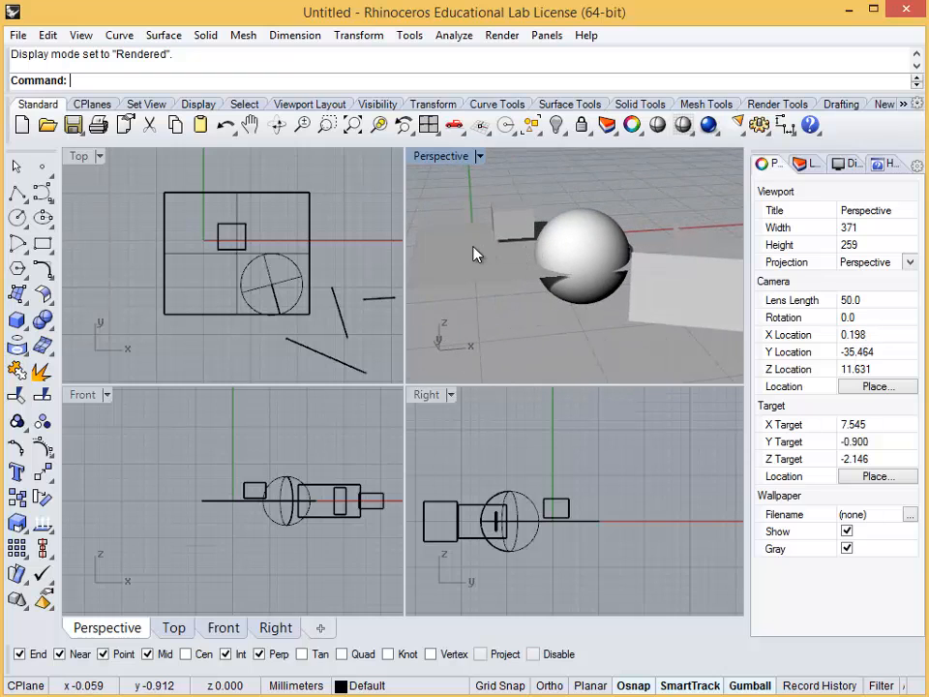
Set the Perspective viewport's display mode to Ghosted and maximize the viewport
left_click(479, 157)
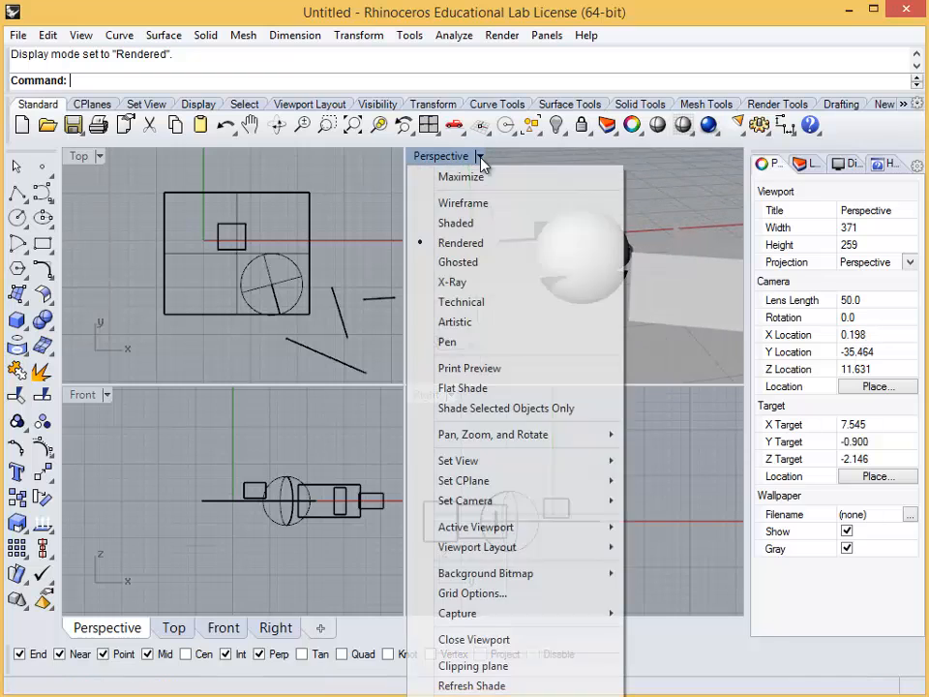
left_click(492, 263)
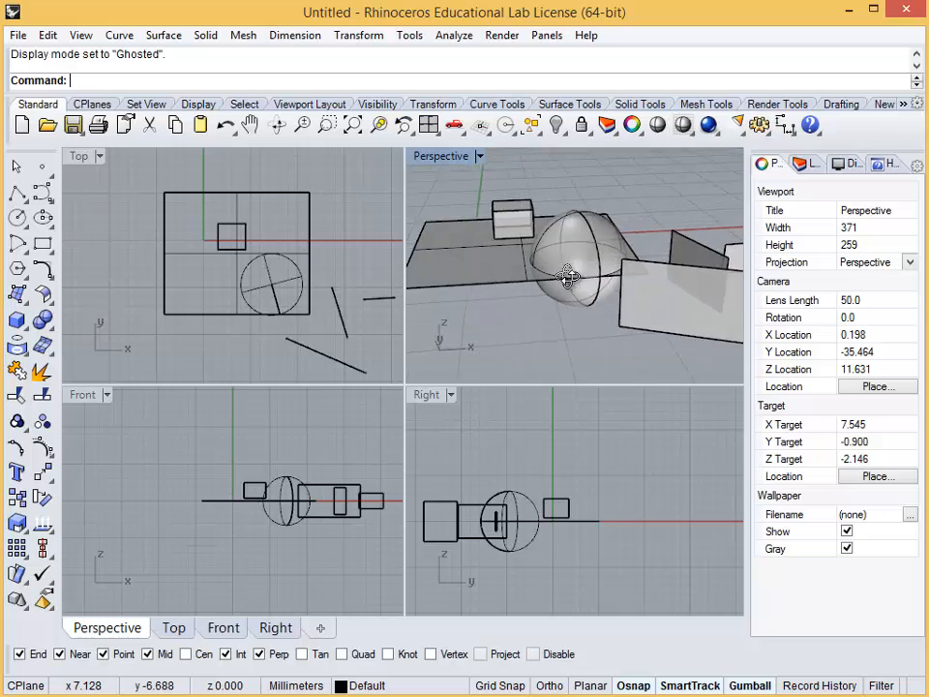
right_click_drag(542, 272, 465, 291)
double_click(445, 157)
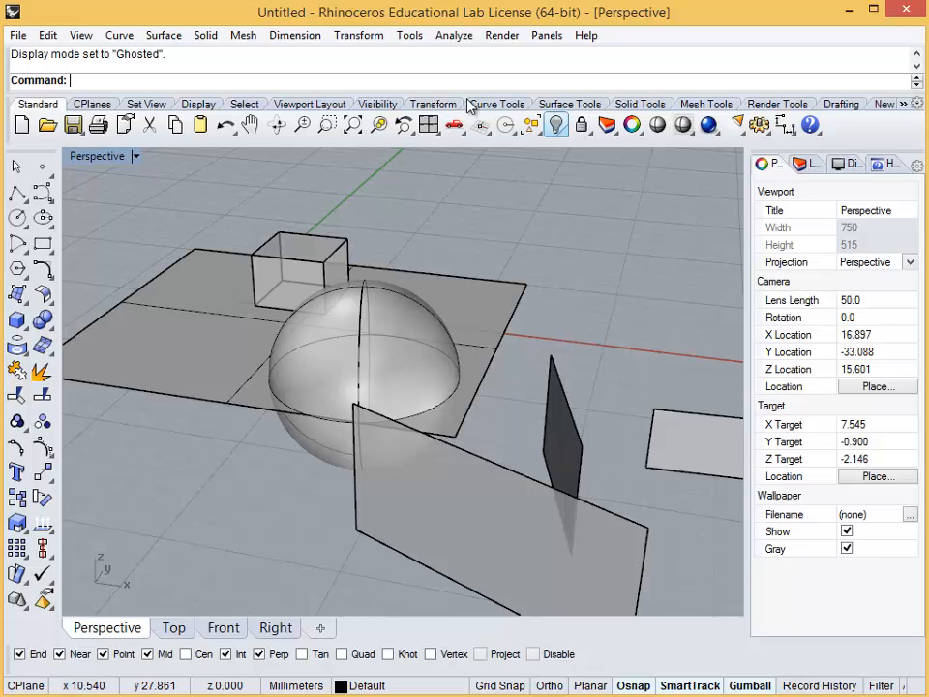
left_click(47, 36)
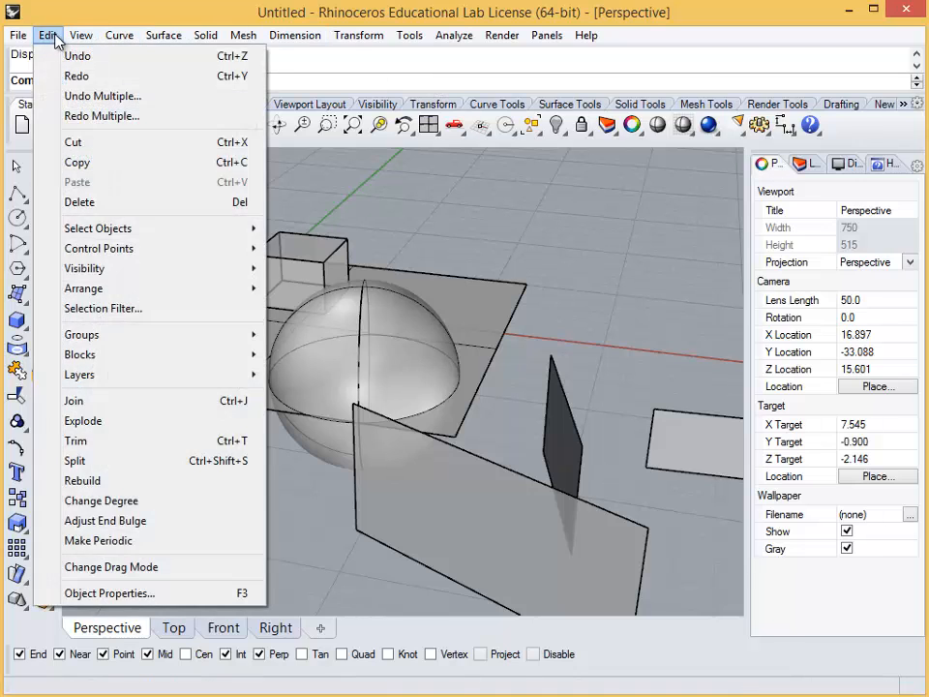
mouse_move(109, 42)
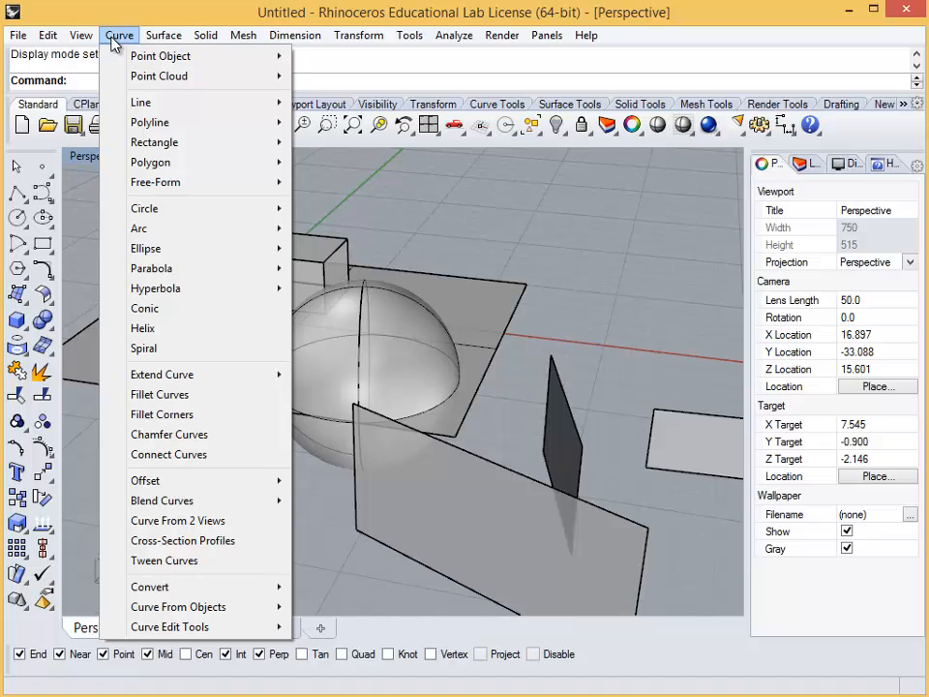
mouse_move(147, 38)
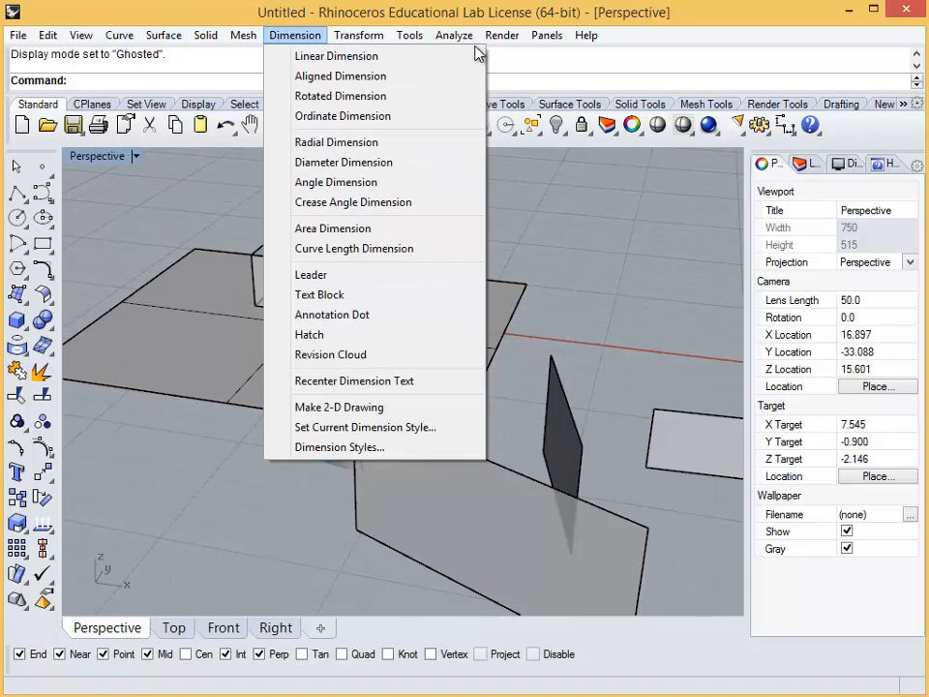
mouse_move(578, 40)
mouse_move(514, 38)
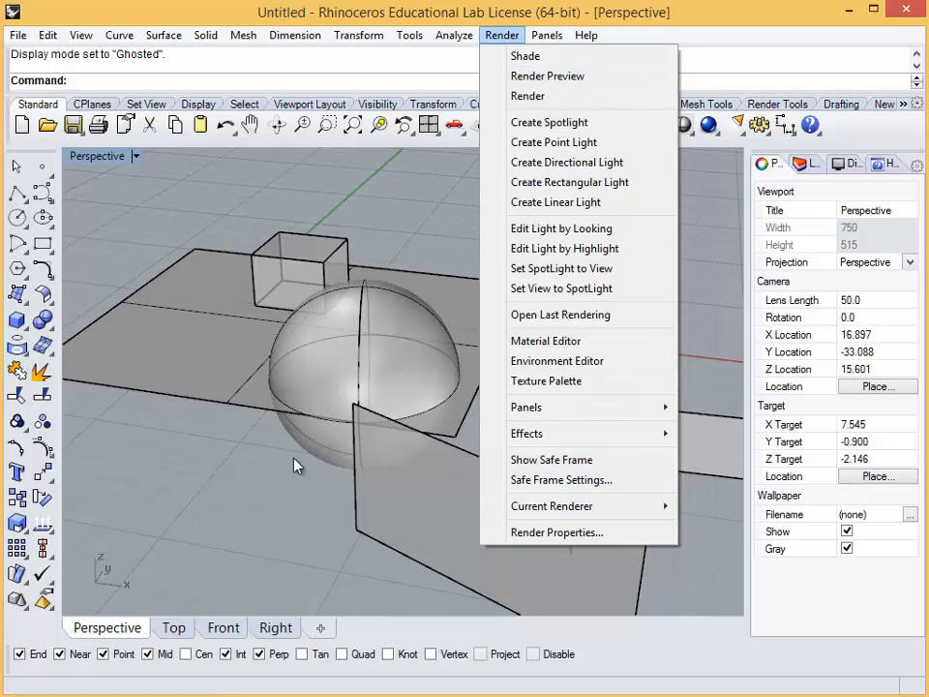
left_click(270, 469)
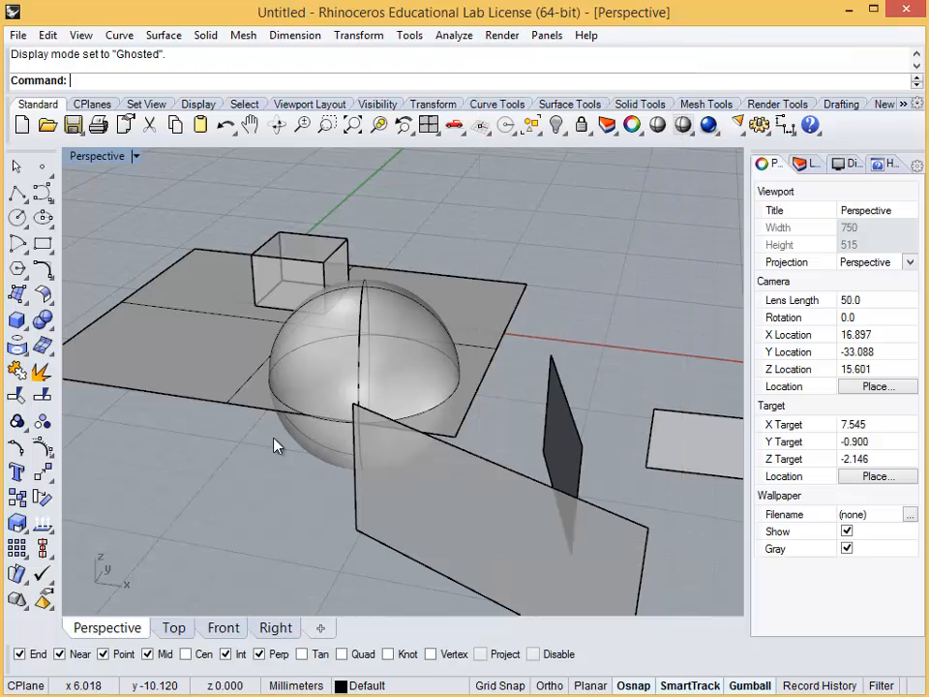
left_click(101, 106)
left_click(148, 105)
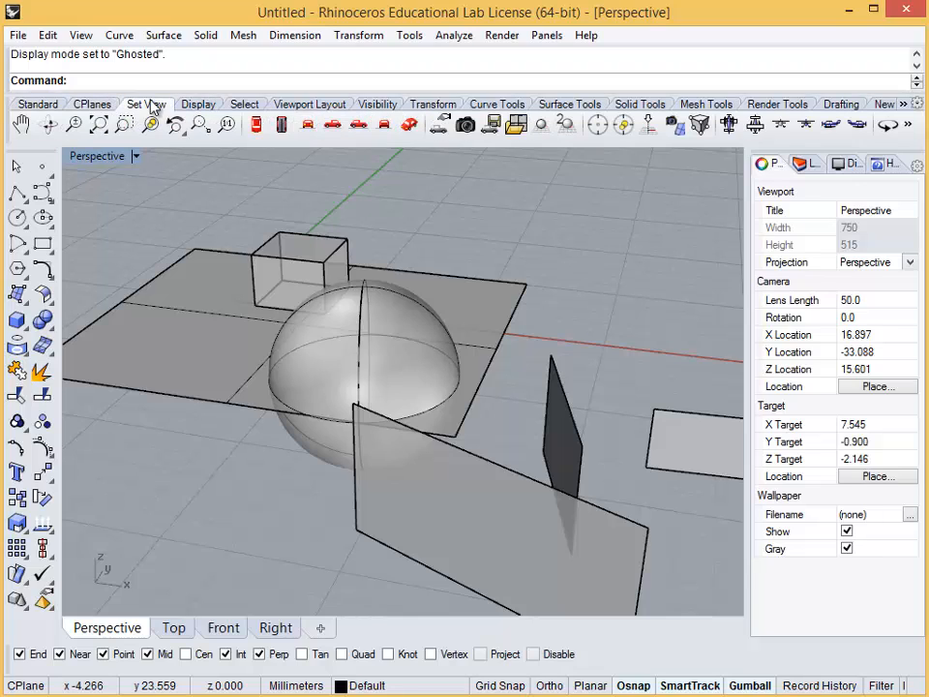
left_click(303, 105)
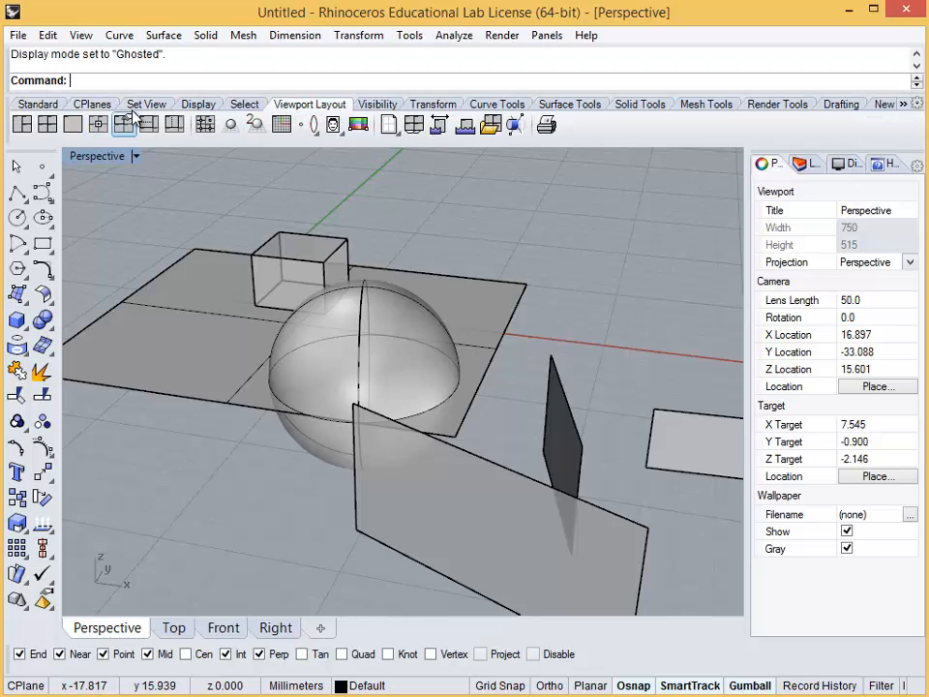
left_click(162, 106)
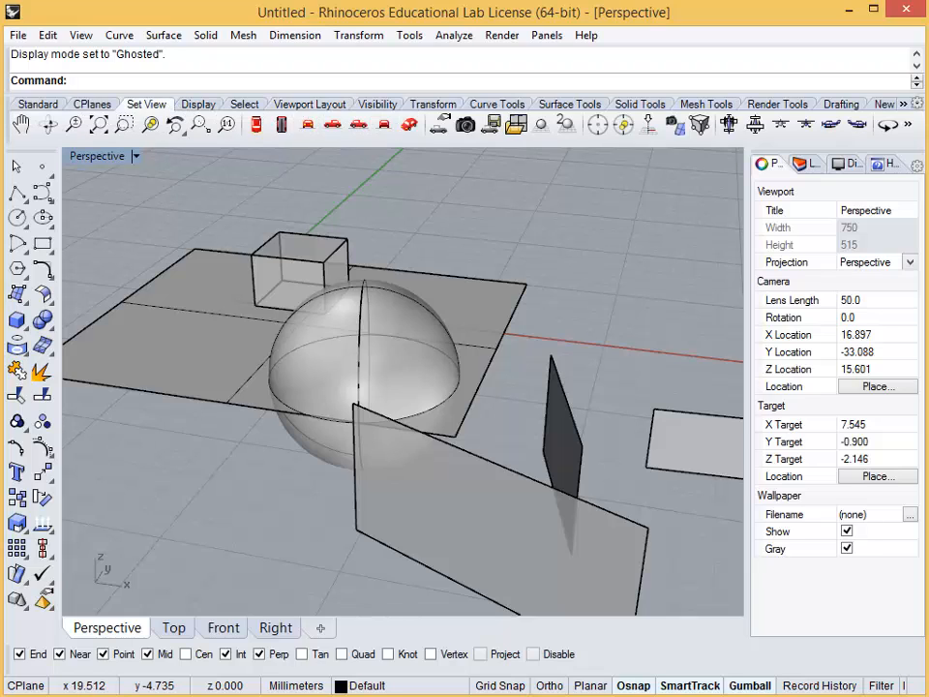
left_click(38, 104)
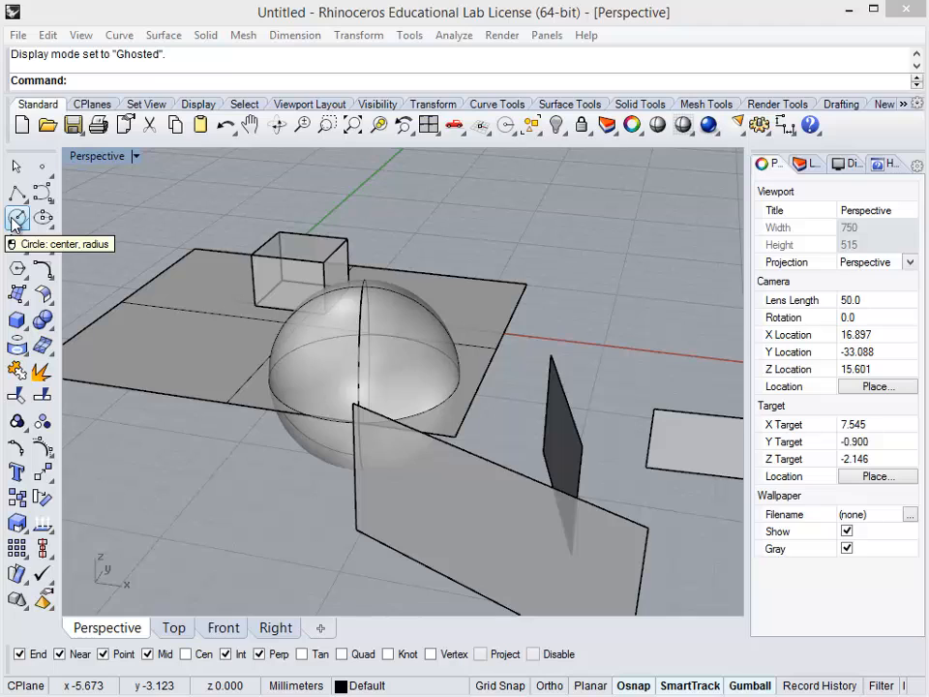
Draw a circle by center and radius on the flat plane, beside the sphere
left_click(17, 219)
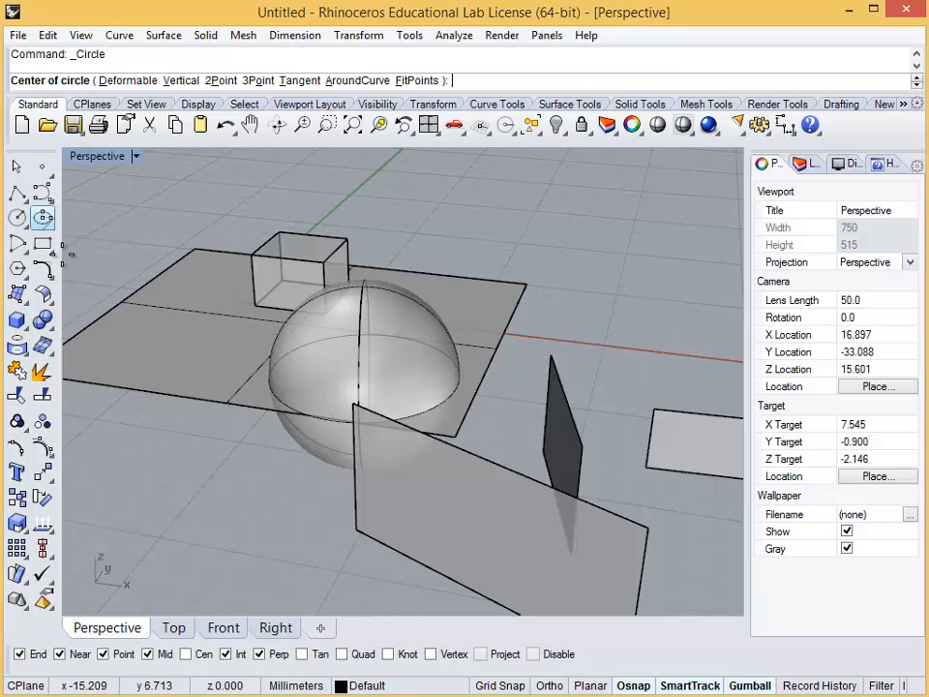
left_click(152, 342)
left_click(198, 341)
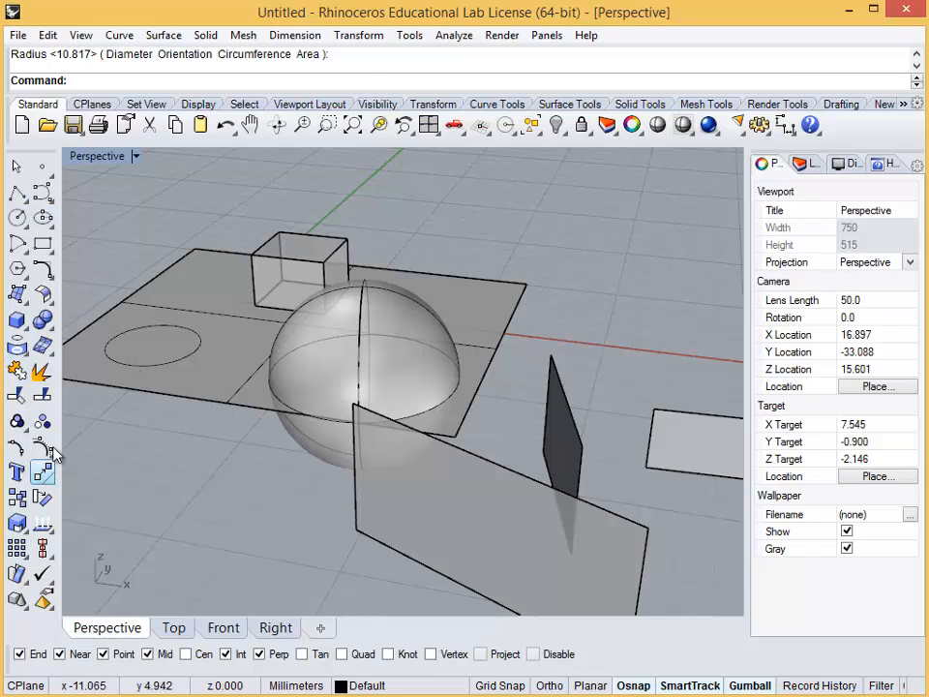
scroll(72, 257, "down", 2)
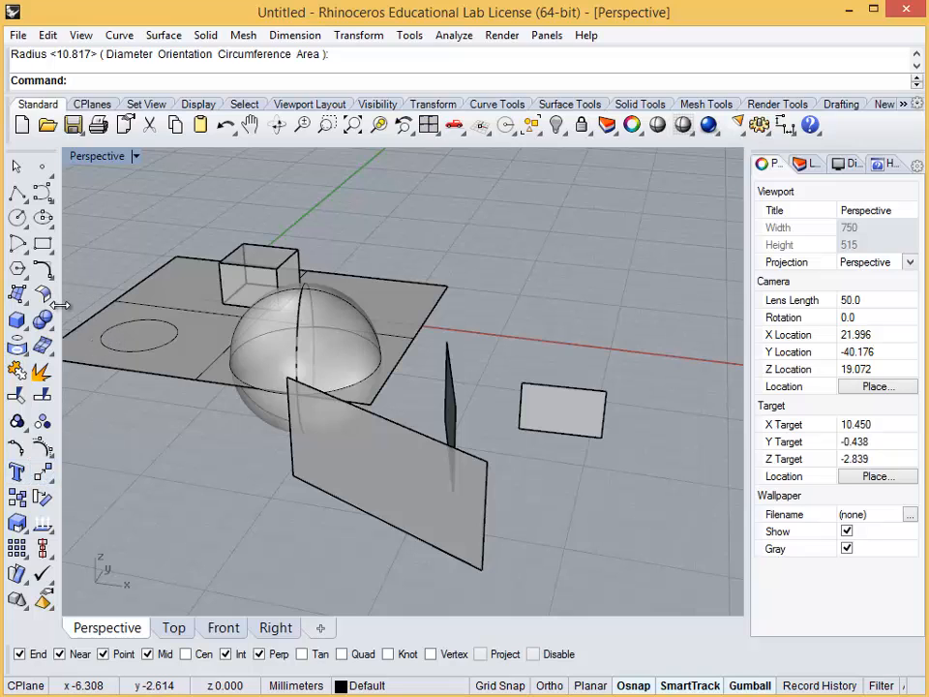
left_click(21, 298)
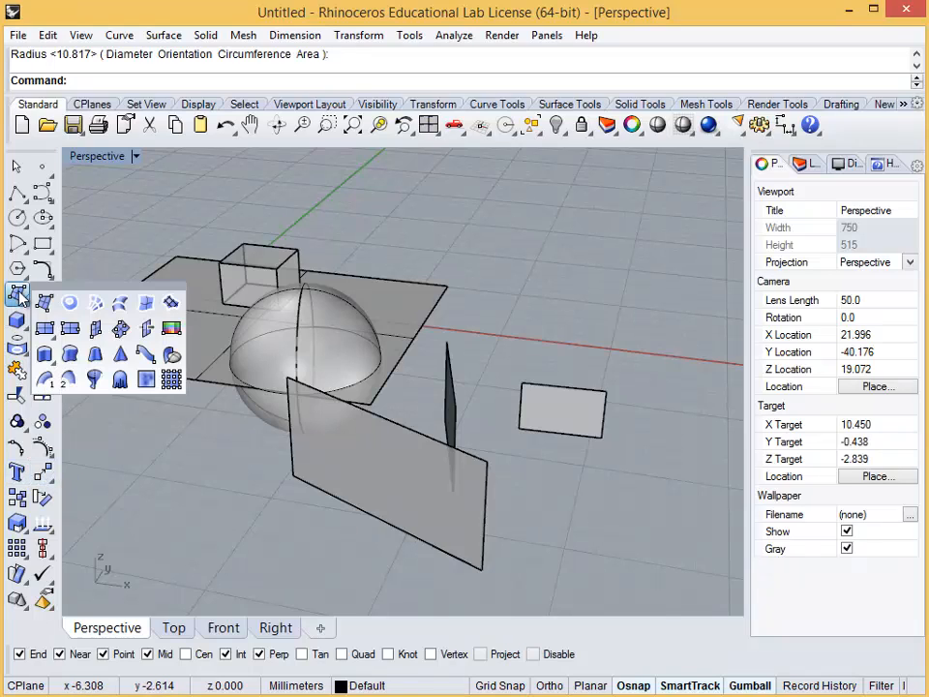
left_click(20, 292)
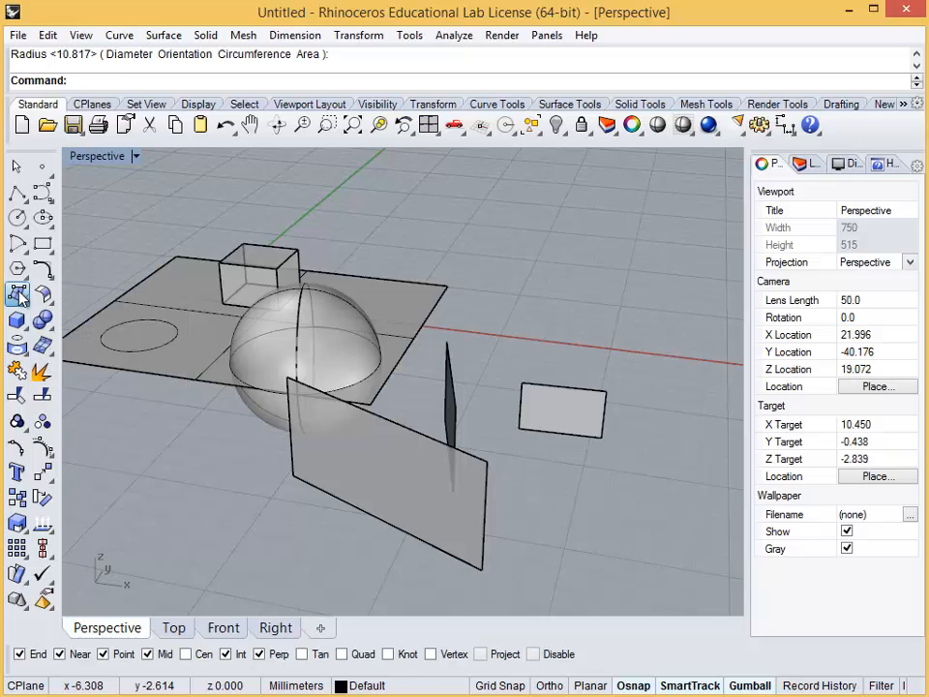
Float the Surface Creation and Solid Tools toolsets over the viewport, close both and cancel the corner-point surface command
left_click(23, 305)
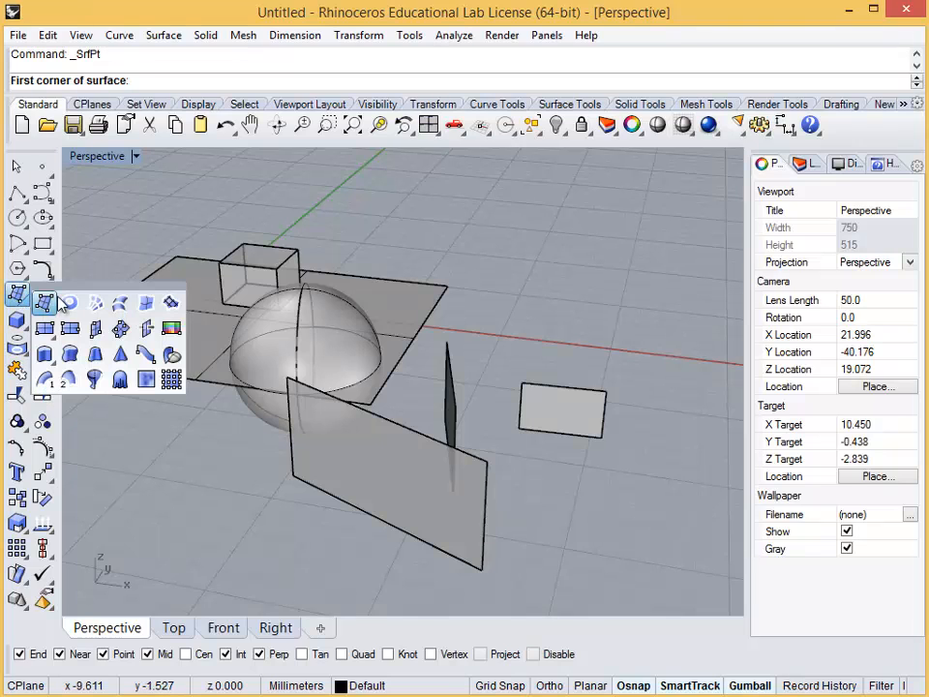
left_click_drag(97, 292, 624, 207)
left_click(48, 327)
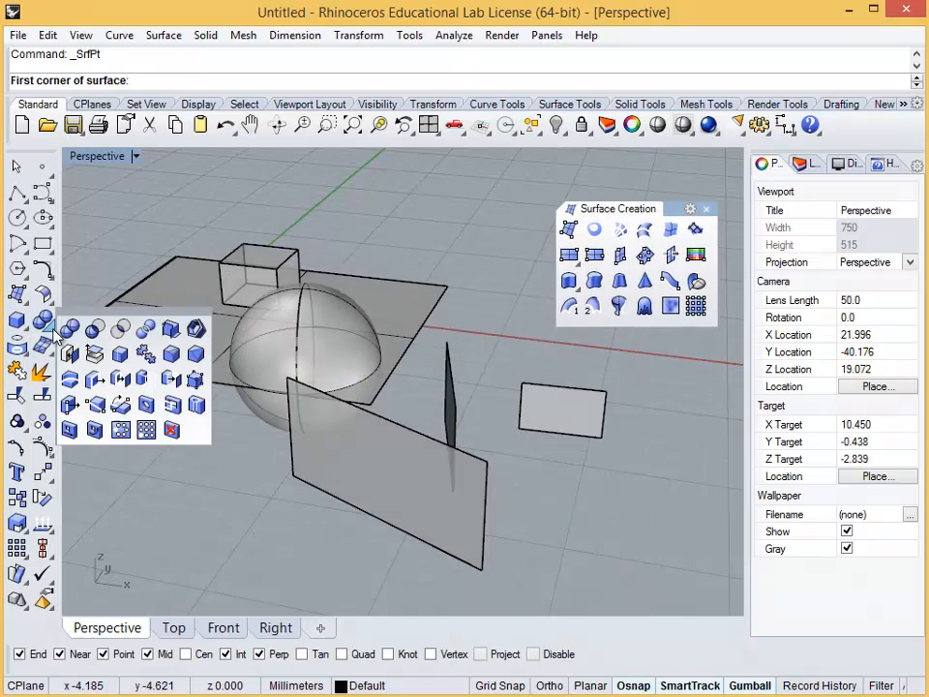
left_click_drag(97, 311, 594, 345)
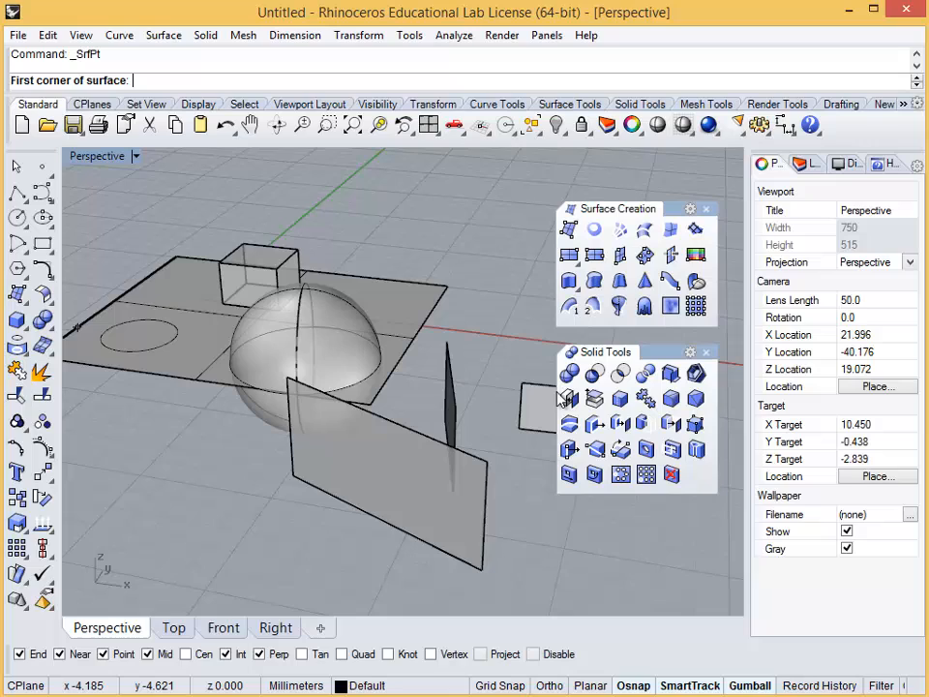
left_click(705, 352)
left_click(707, 210)
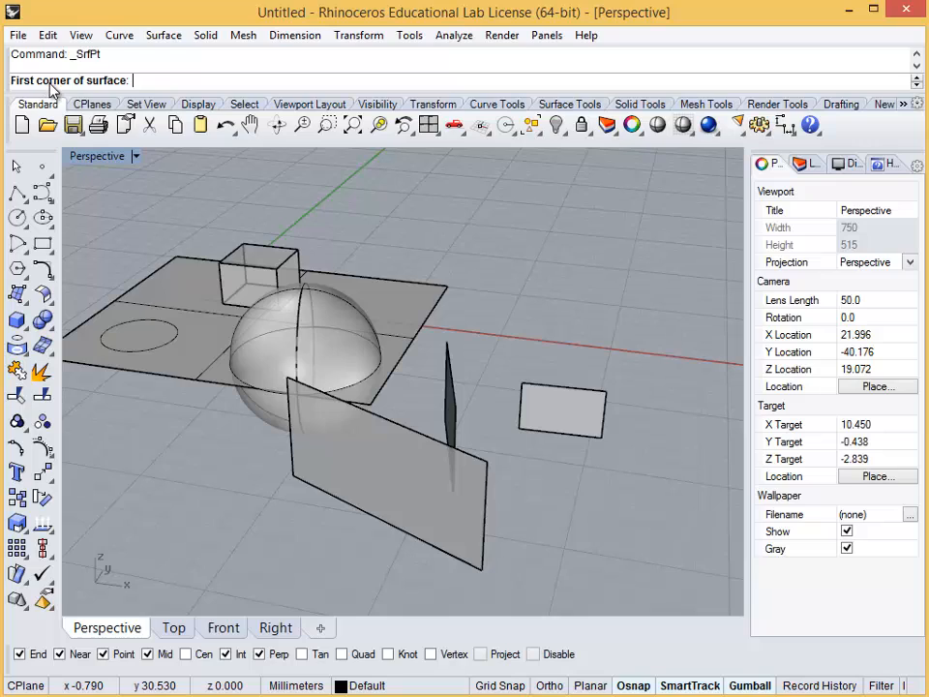
key("Escape")
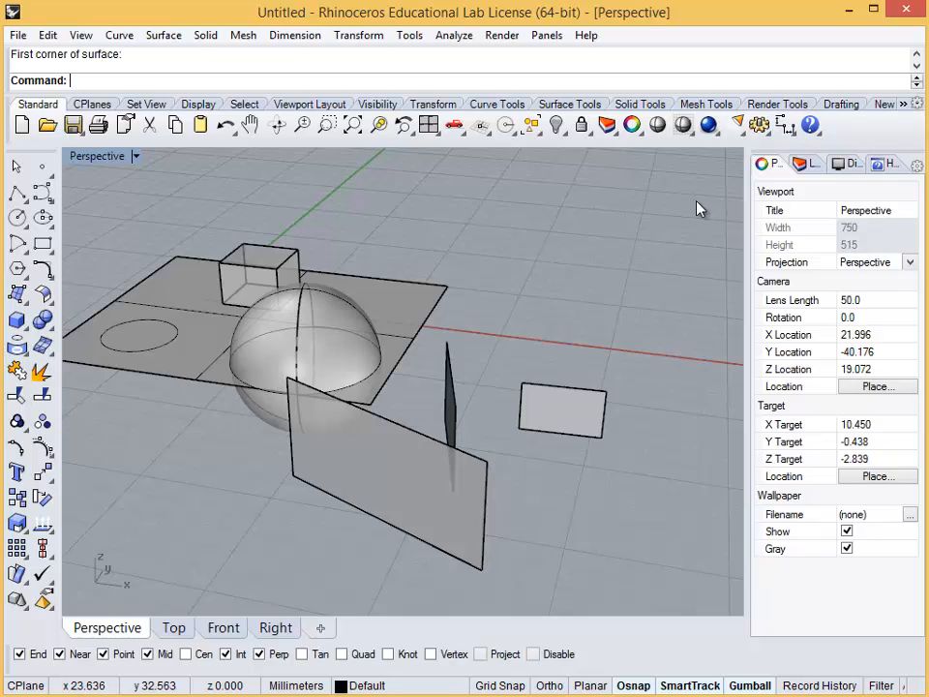
Show the layer list and add two new layers, Layer 01 and Layer 02
left_click(807, 166)
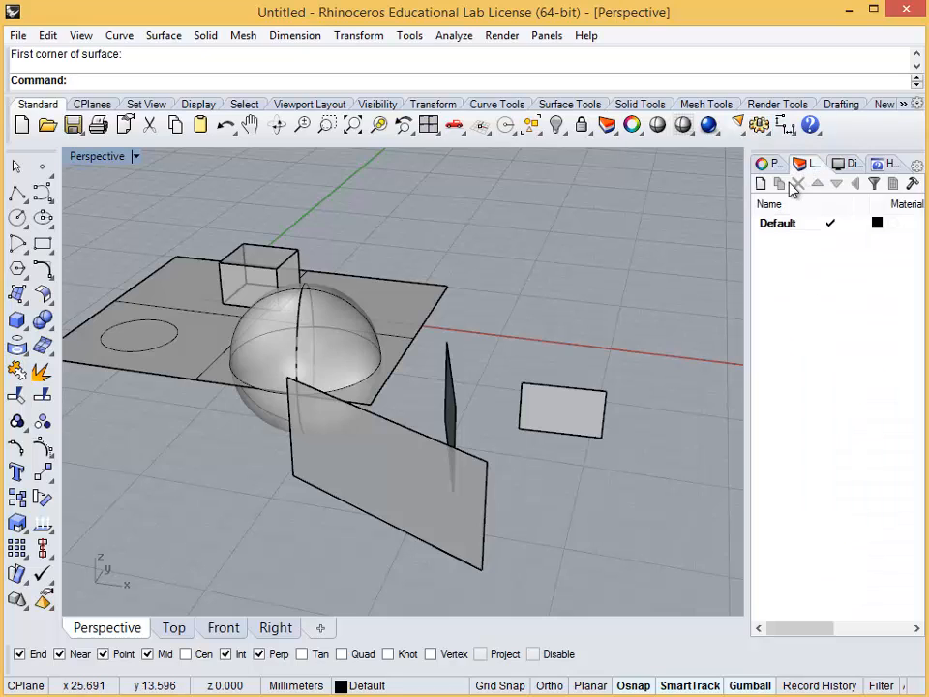
left_click(767, 165)
left_click(803, 167)
left_click(761, 184)
left_click(761, 184)
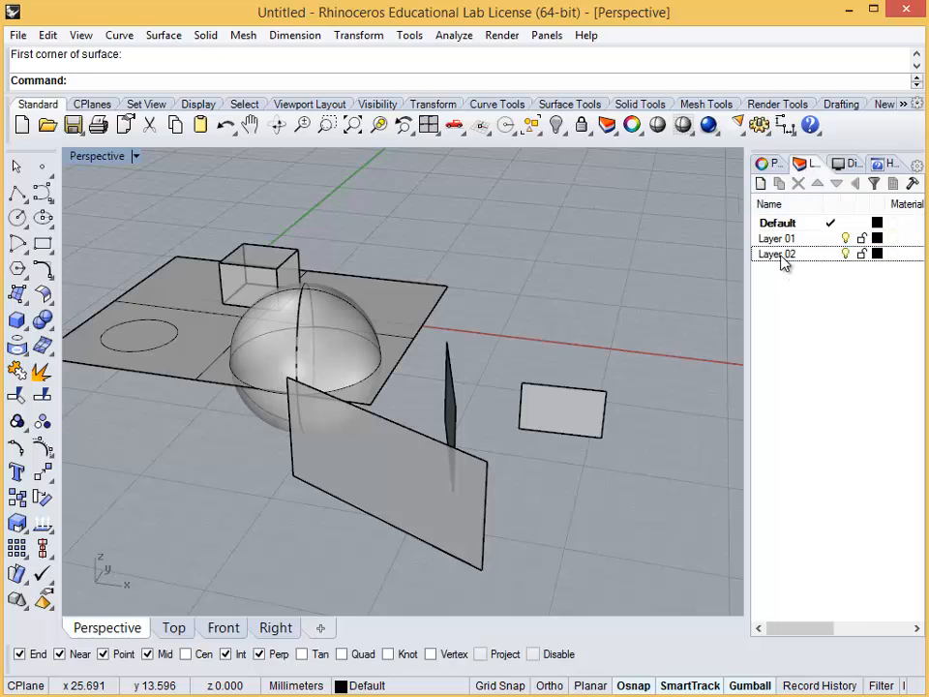
Nest Layer 02 under Layer 01 as a sublayer and toggle the collapse of its parent
left_click_drag(782, 255, 786, 242)
left_click(806, 289)
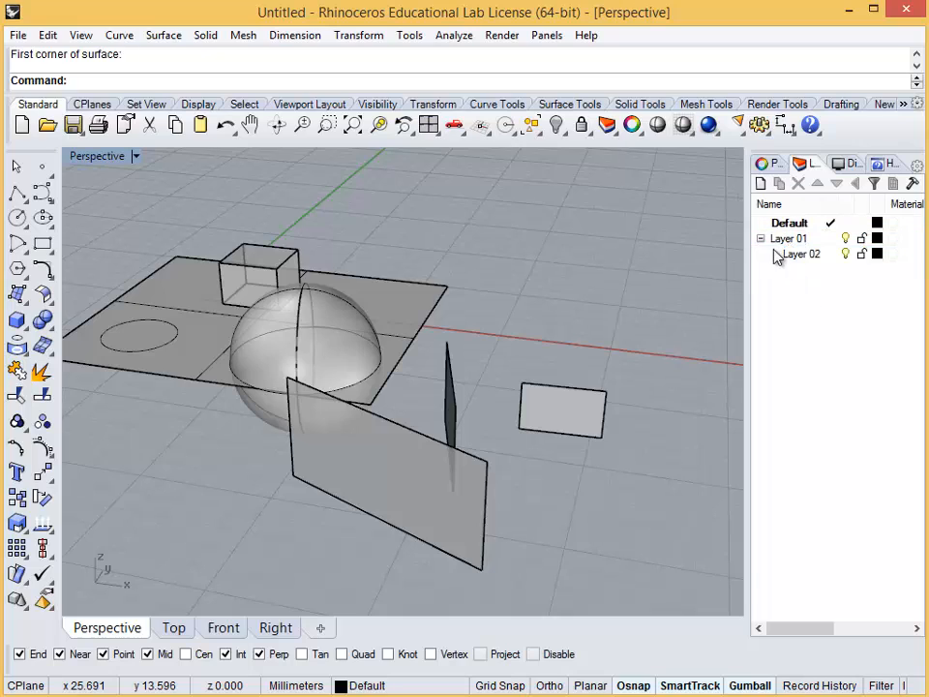
left_click(761, 239)
left_click(761, 239)
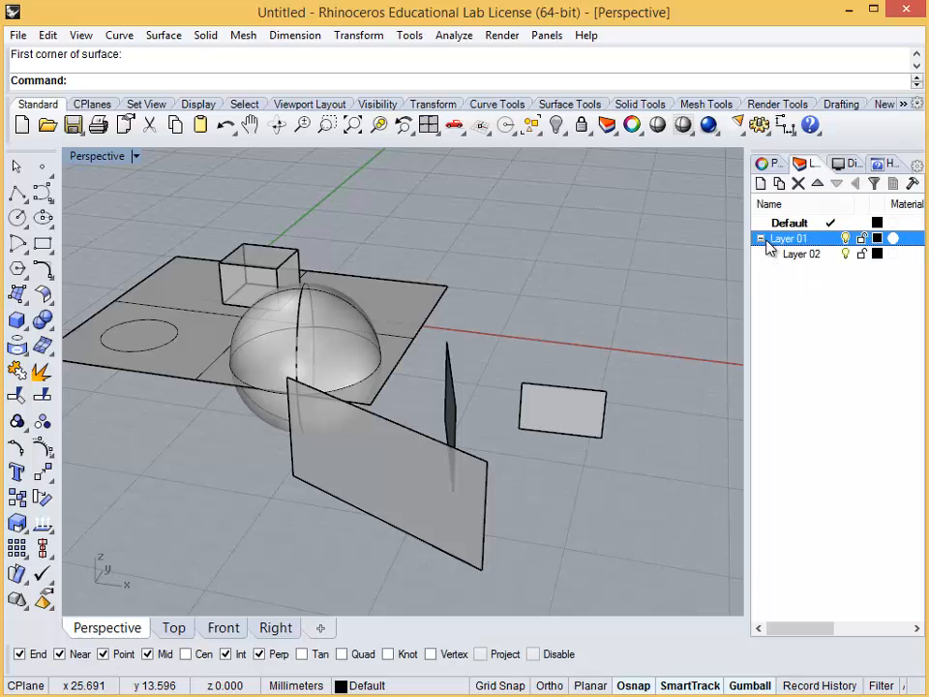
Toggle Layer 01's visibility off and on, lock it and set its layer color to green
left_click(846, 239)
left_click(846, 239)
left_click(877, 238)
left_click(527, 251)
left_click(537, 514)
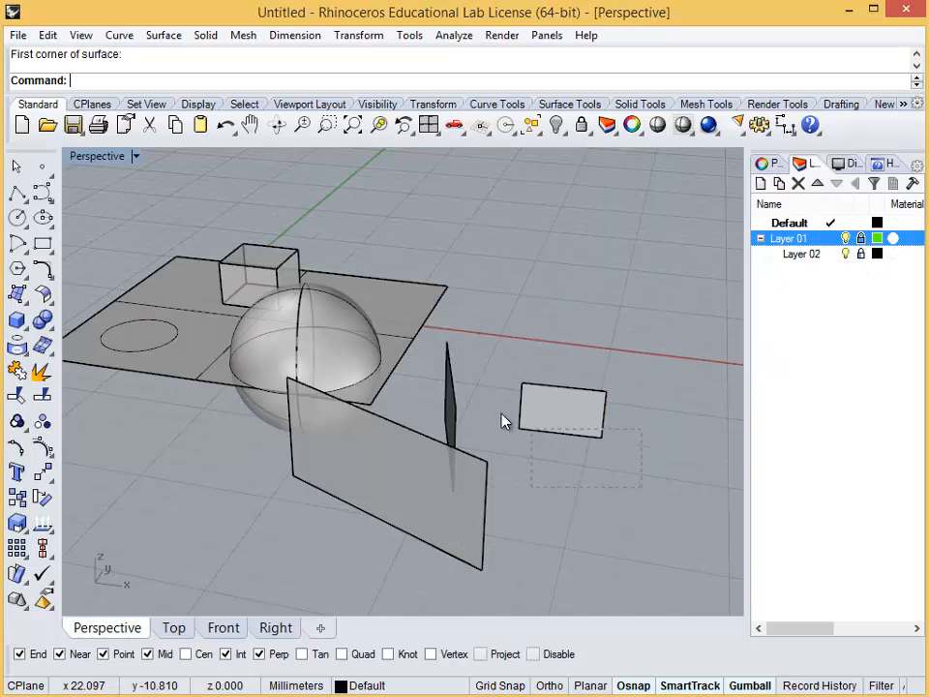
Move the three upright rectangular surfaces beside the sphere to Layer 01 with the ChangeLayer command
left_click(445, 387)
type("ChangeLayer")
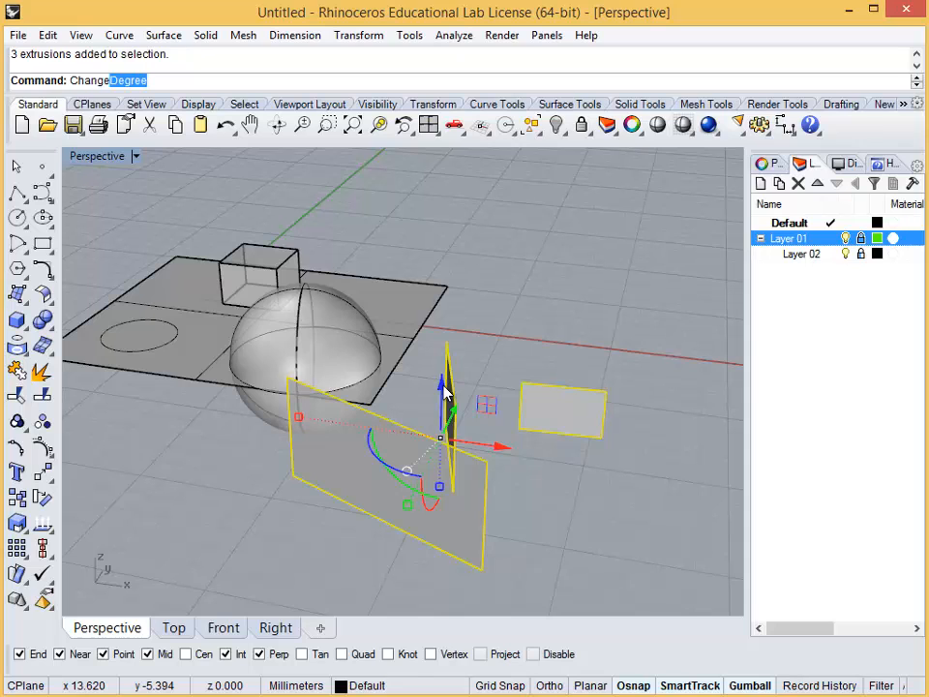
key("Return")
double_click(408, 329)
Compare the viewport properties with the layer list, and inspect the object properties of the small green rectangle
left_click(765, 163)
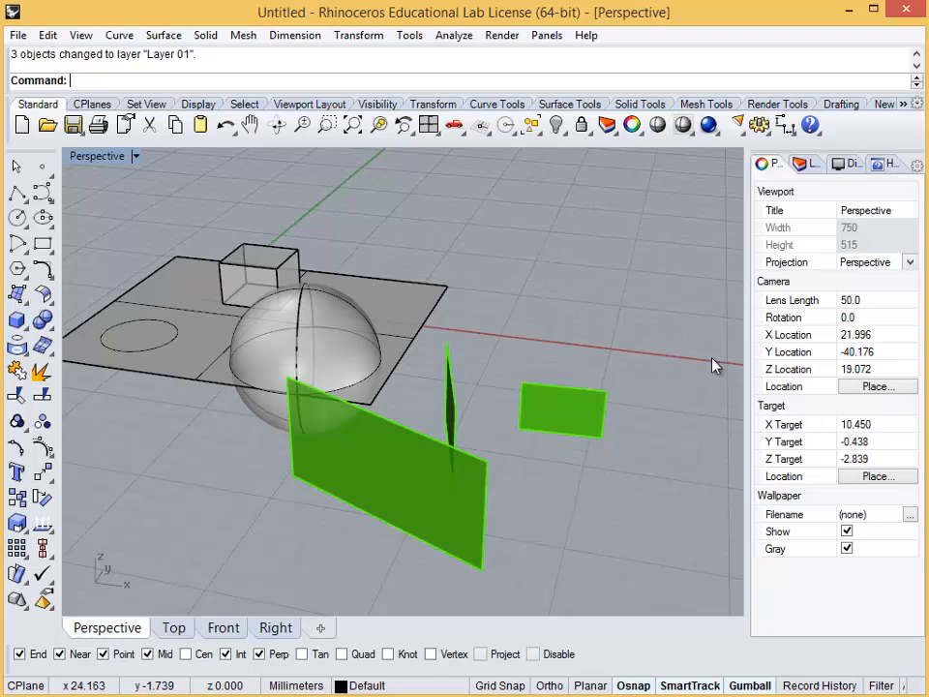
left_click(814, 165)
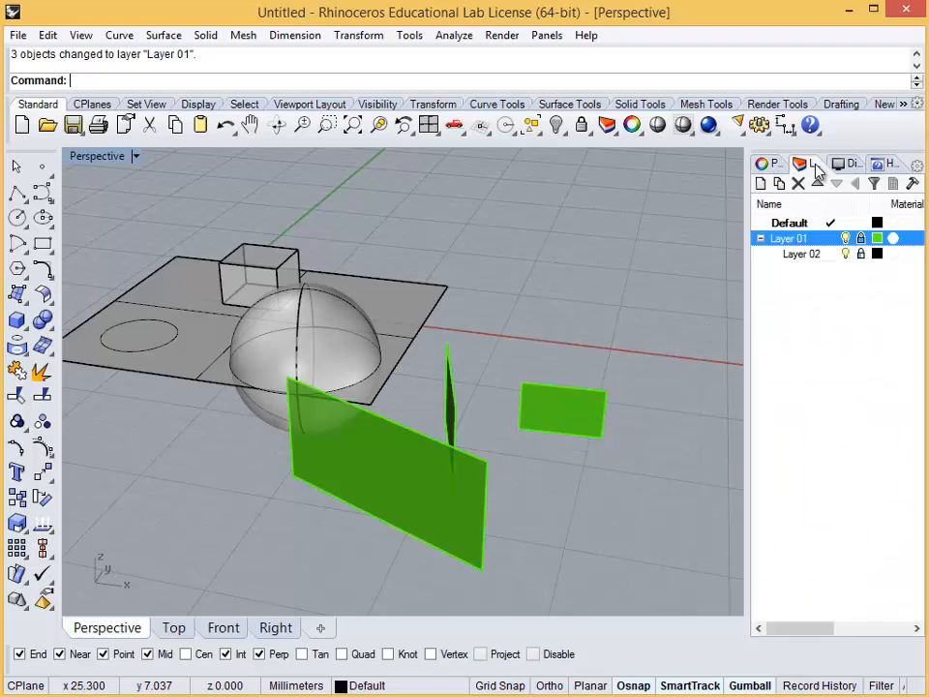
left_click(764, 164)
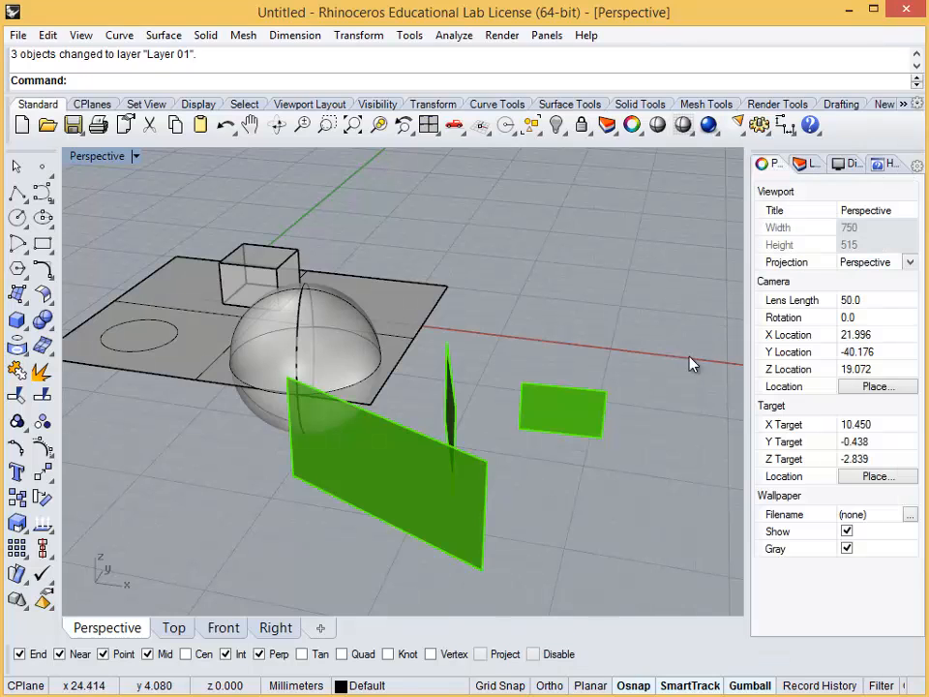
left_click(586, 415)
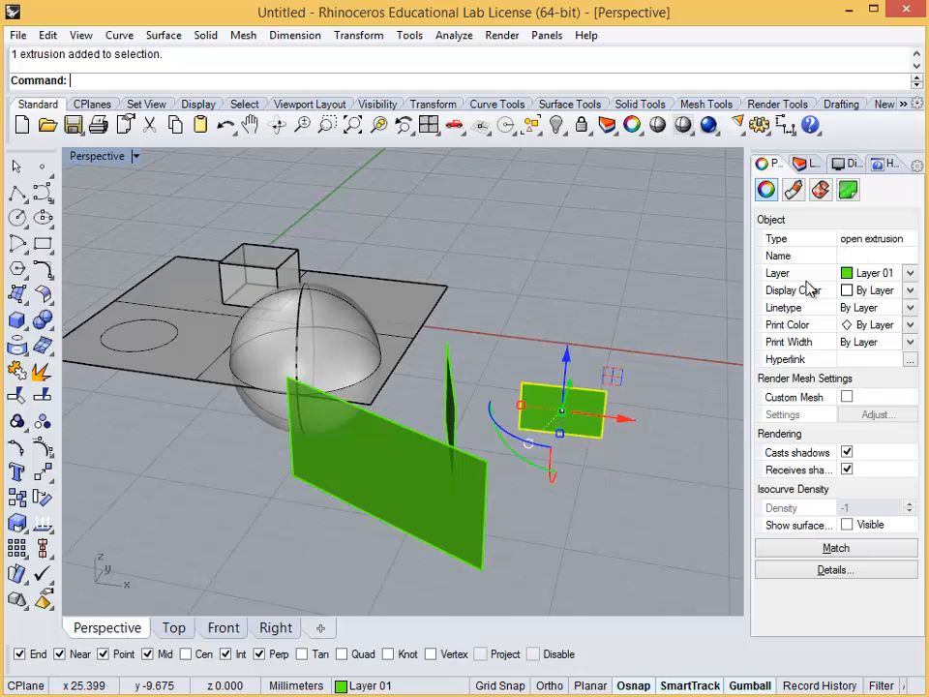
Add the Named Views panel and save the current perspective viewport as the named view Perspective1
right_click(769, 162)
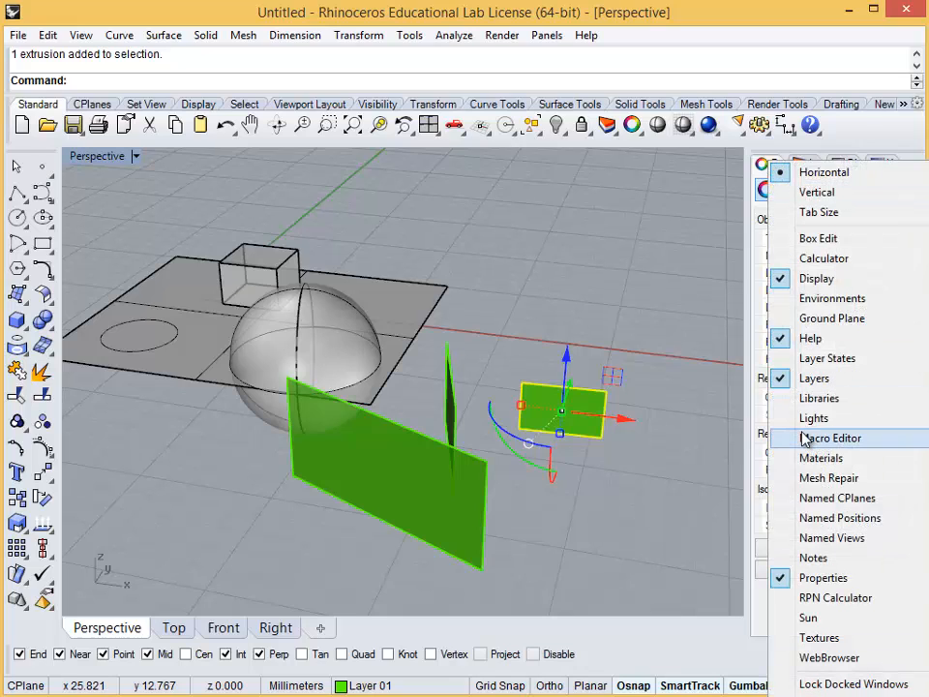
left_click(827, 537)
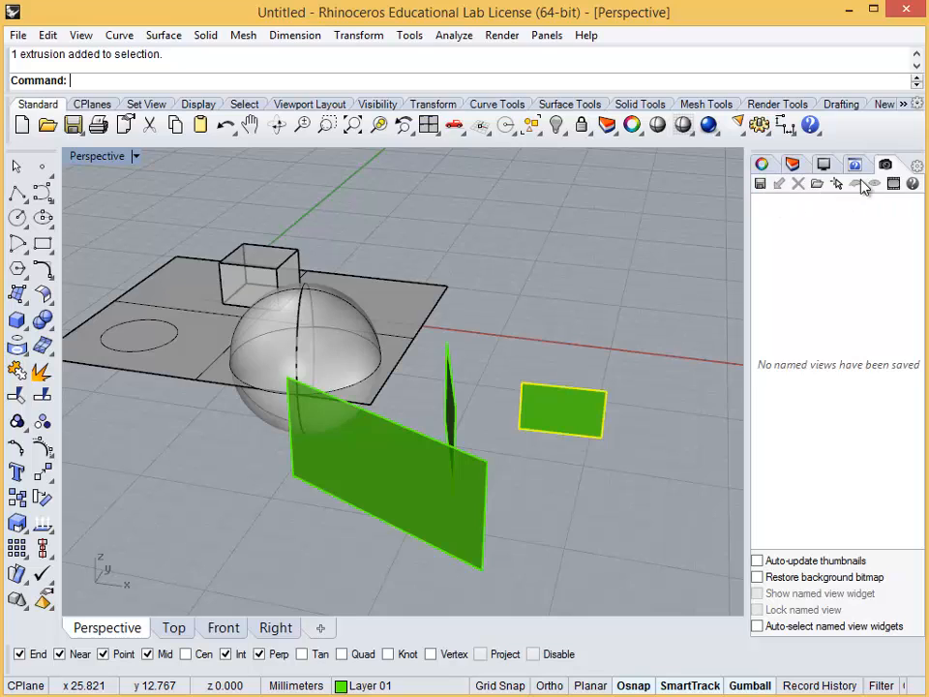
left_click(761, 183)
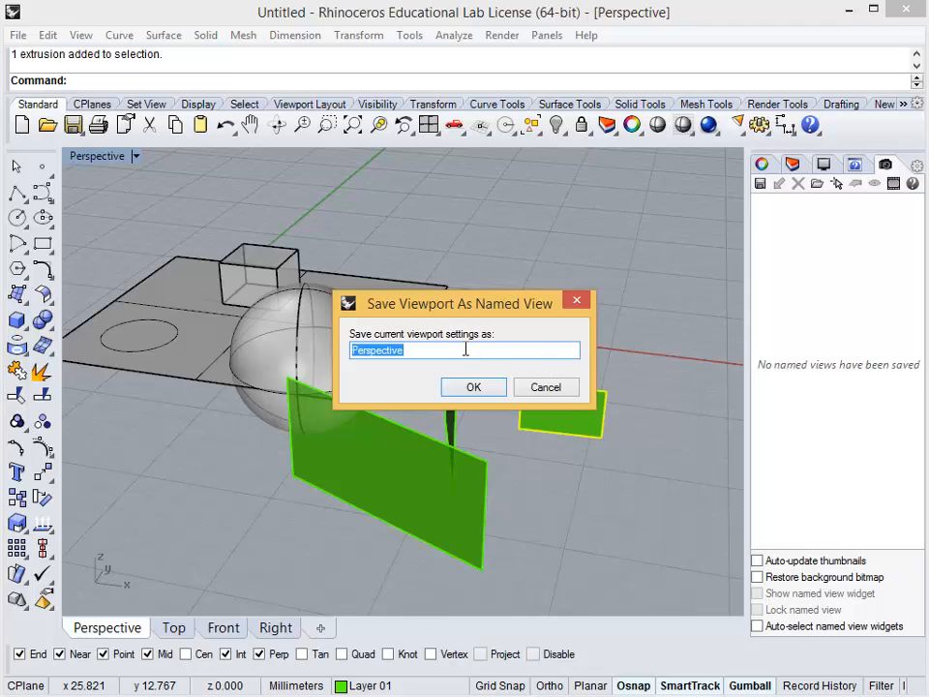
left_click(466, 349)
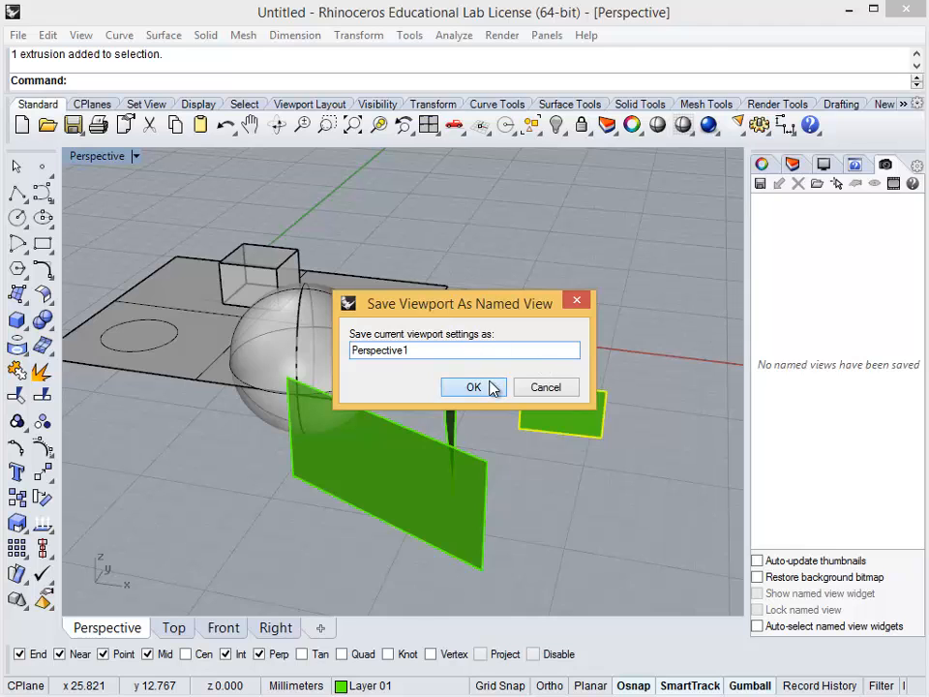
left_click(474, 387)
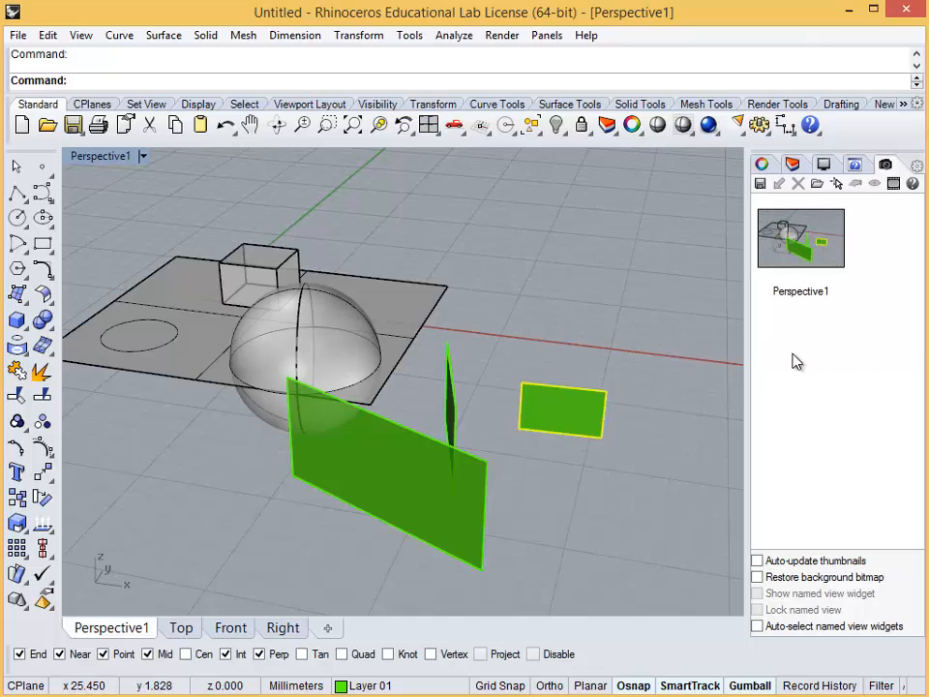
Orbit away from the saved view and restore the Perspective1 named view
left_click(481, 270)
right_click_drag(481, 270, 505, 387)
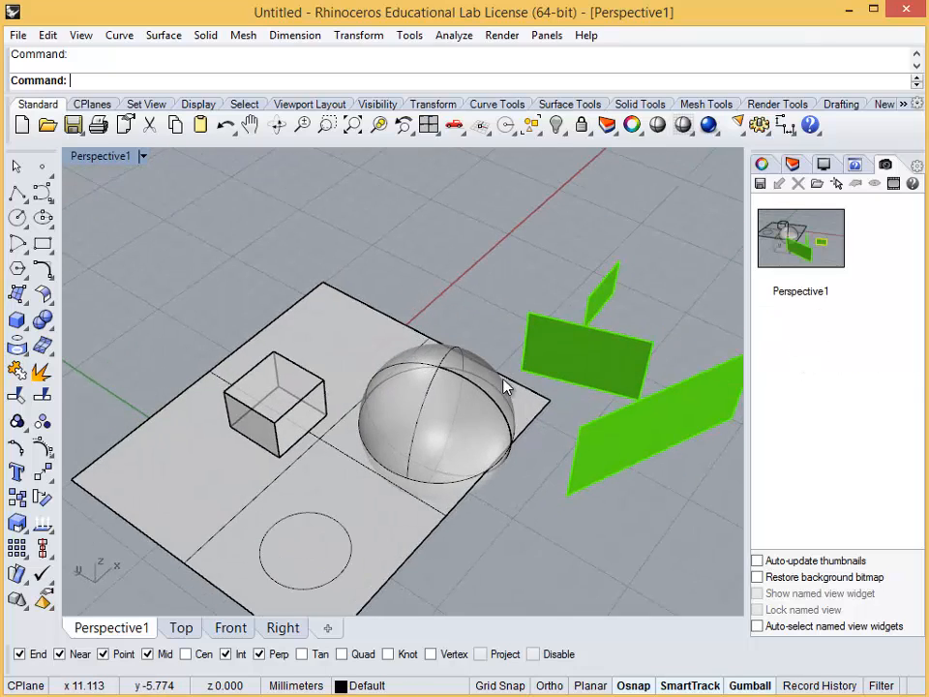
double_click(784, 244)
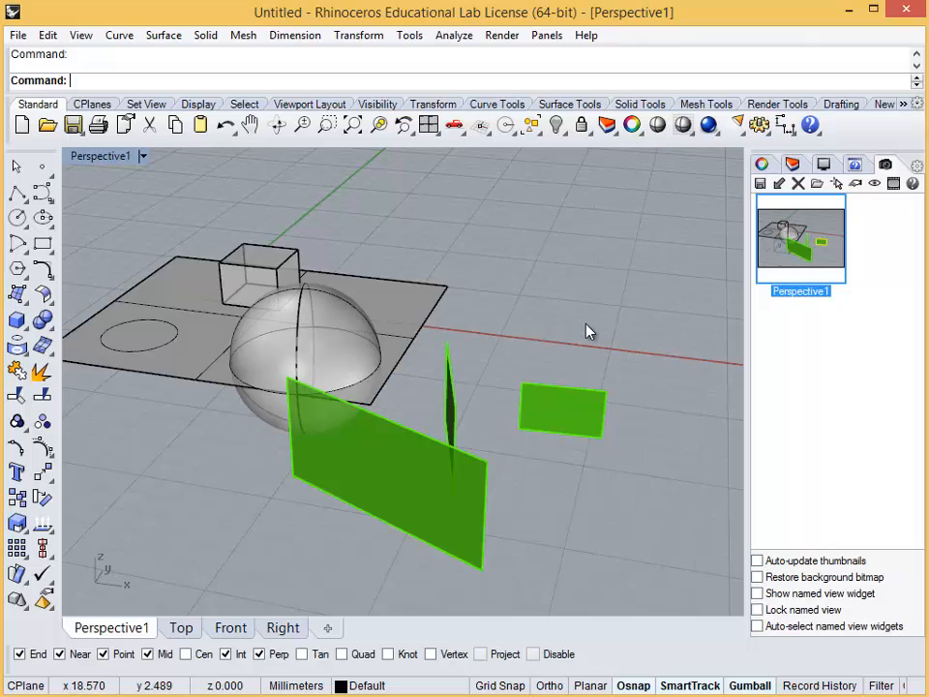
Orbit to another angle and open Named Views through the viewport's Set View options
right_click_drag(343, 274, 187, 183)
left_click(144, 156)
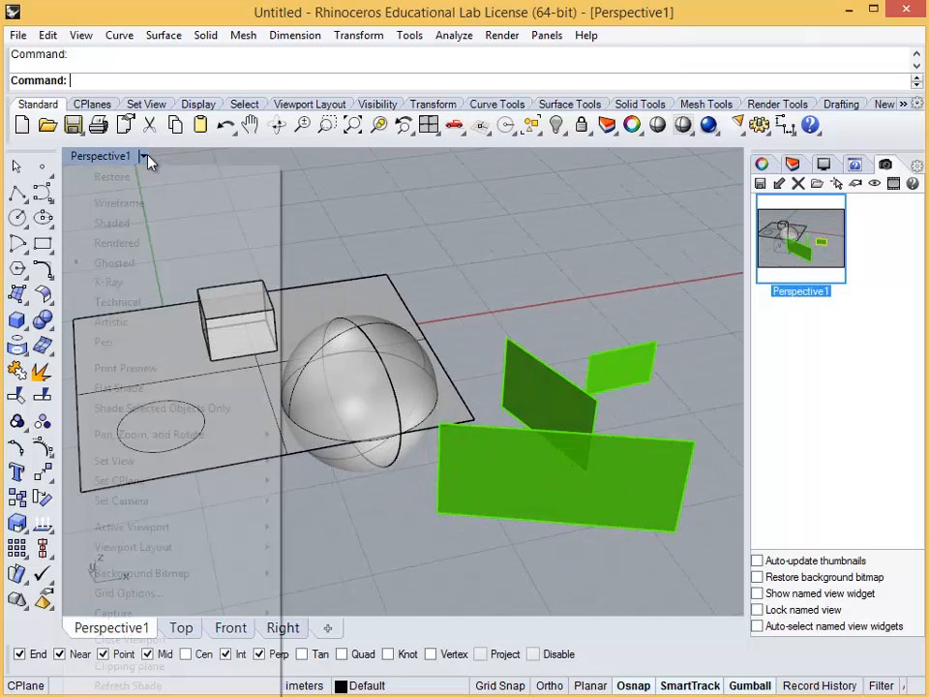
mouse_move(232, 480)
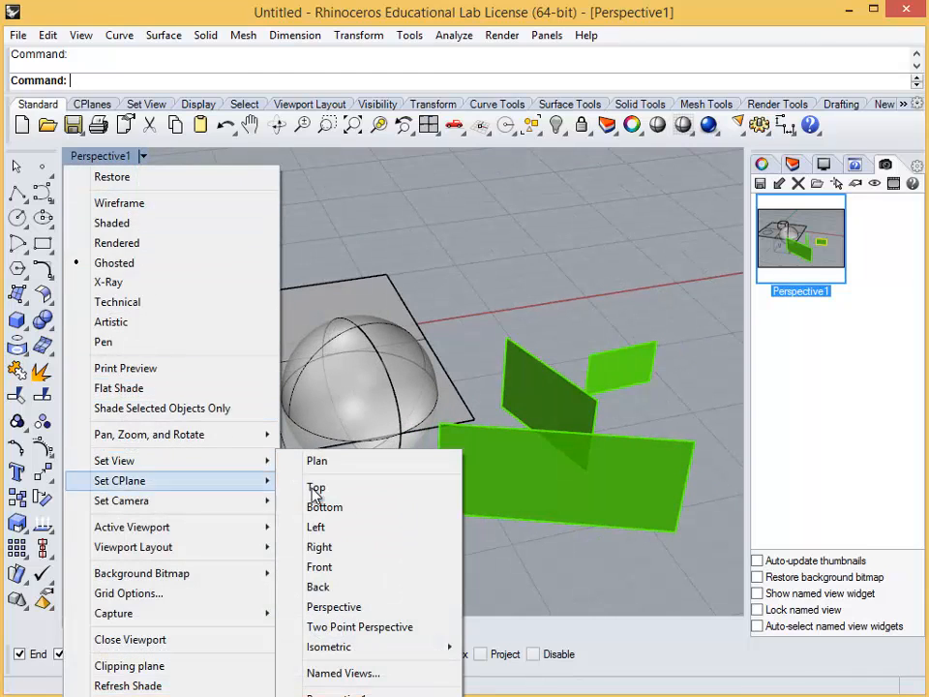
left_click(420, 675)
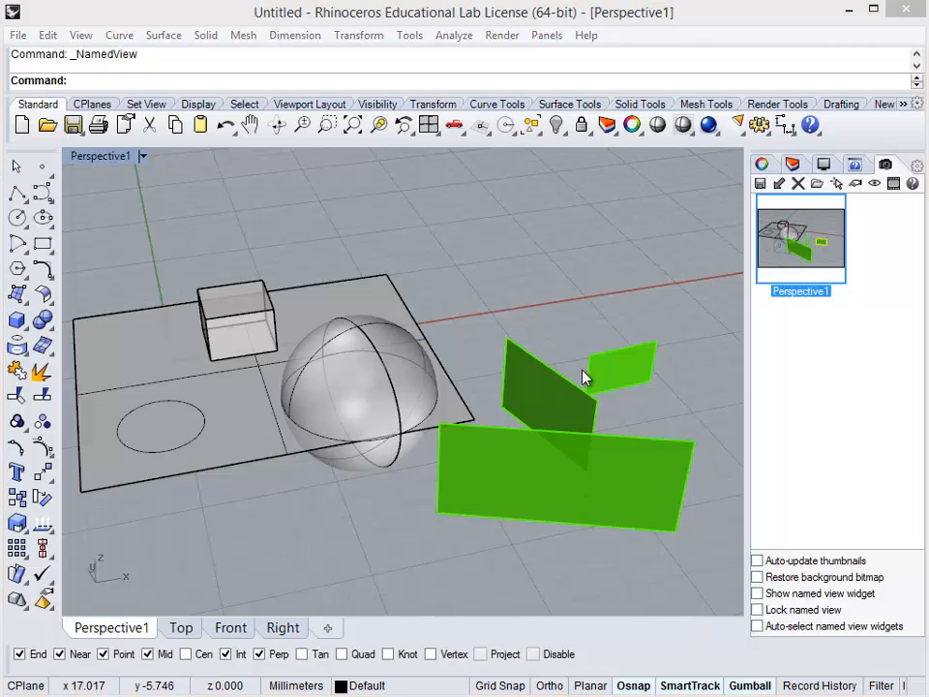
Examine the sphere and surrounding objects up close and from farther away in the Perspective1 viewport
scroll(581, 352, "up", 5)
scroll(459, 381, "down", 5)
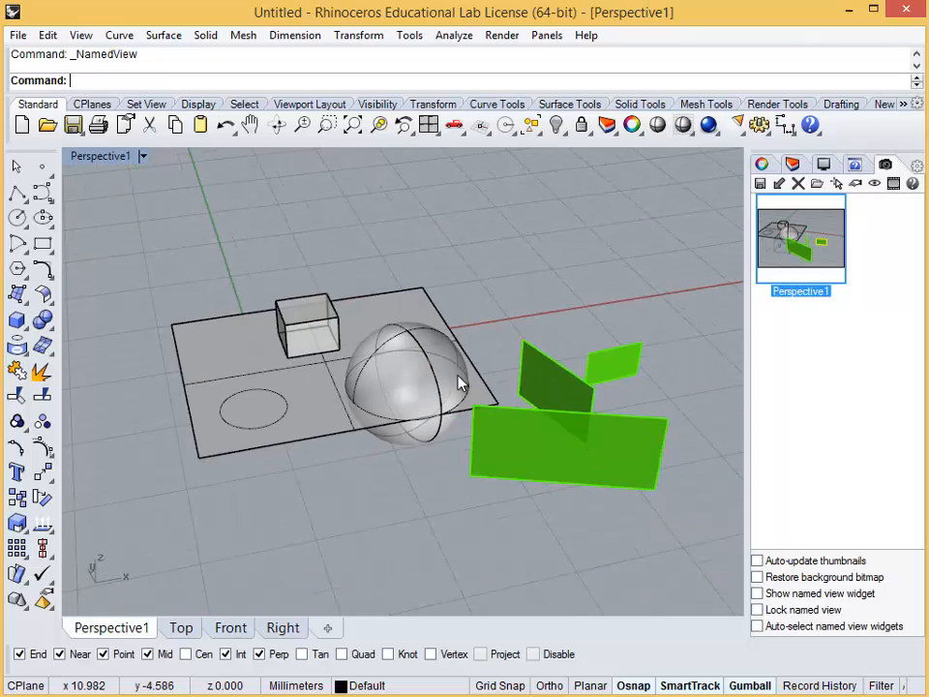
scroll(296, 412, "up", 5)
scroll(334, 411, "down", 5)
scroll(387, 431, "down", 2)
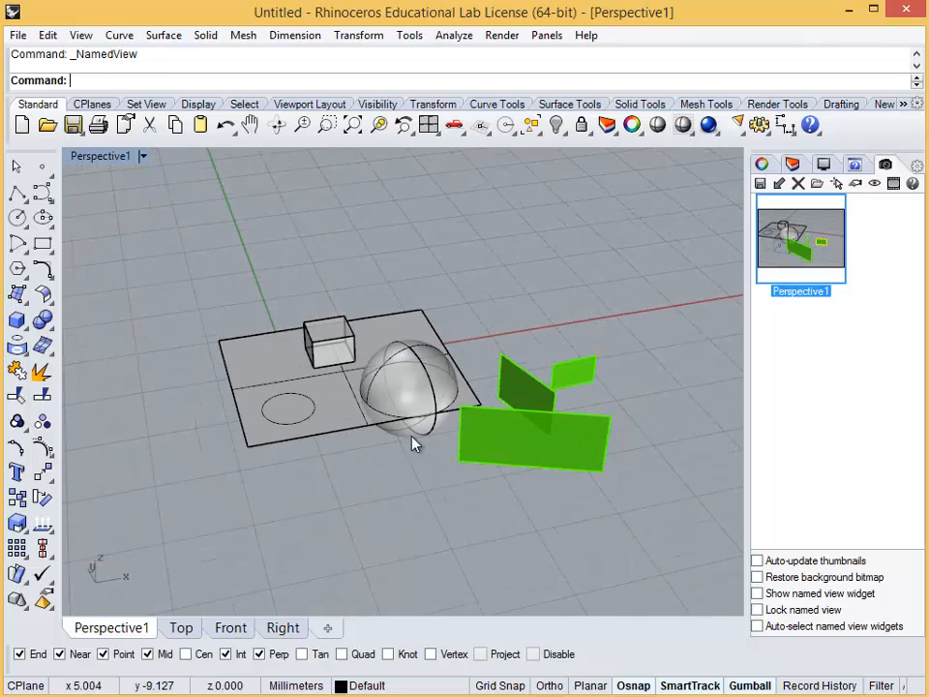
scroll(433, 448, "up", 2)
scroll(434, 448, "up", 4)
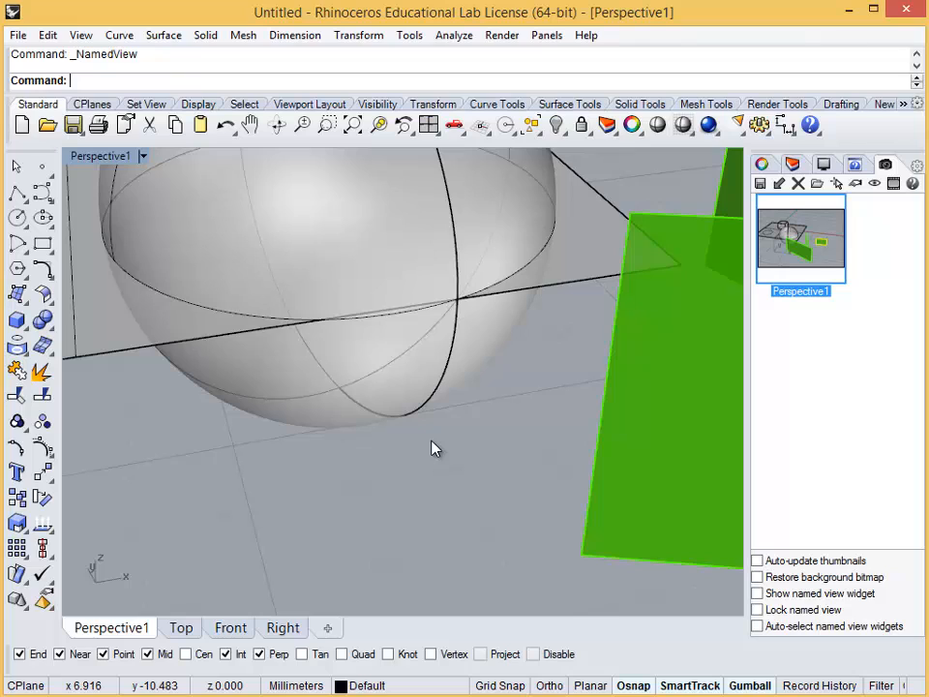
scroll(430, 448, "down", 5)
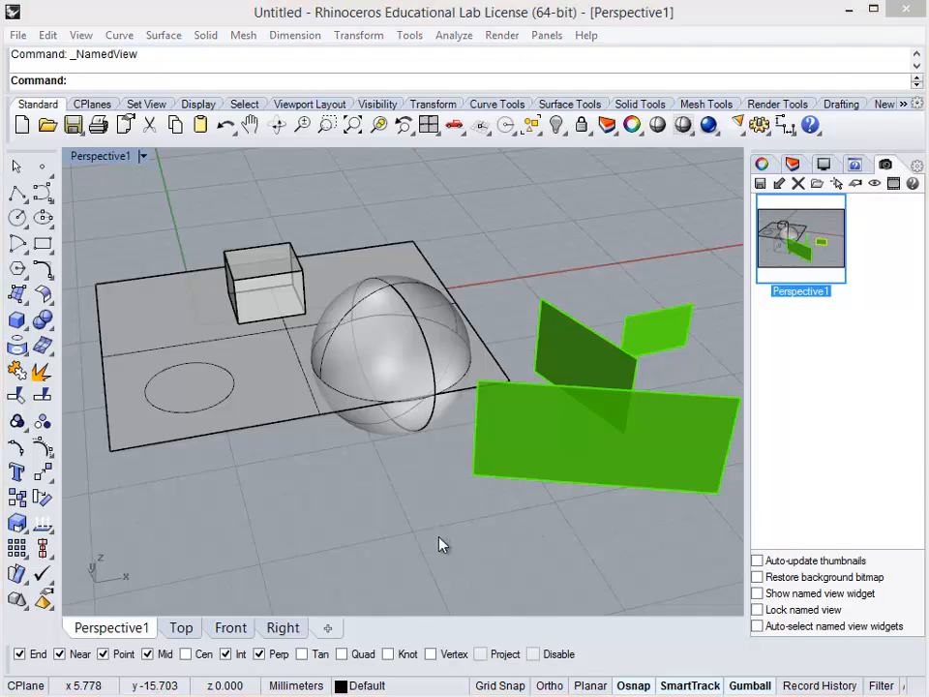
Examine the box, sphere and green surfaces from several sides by orbiting and panning around them
right_click_drag(439, 546, 562, 485)
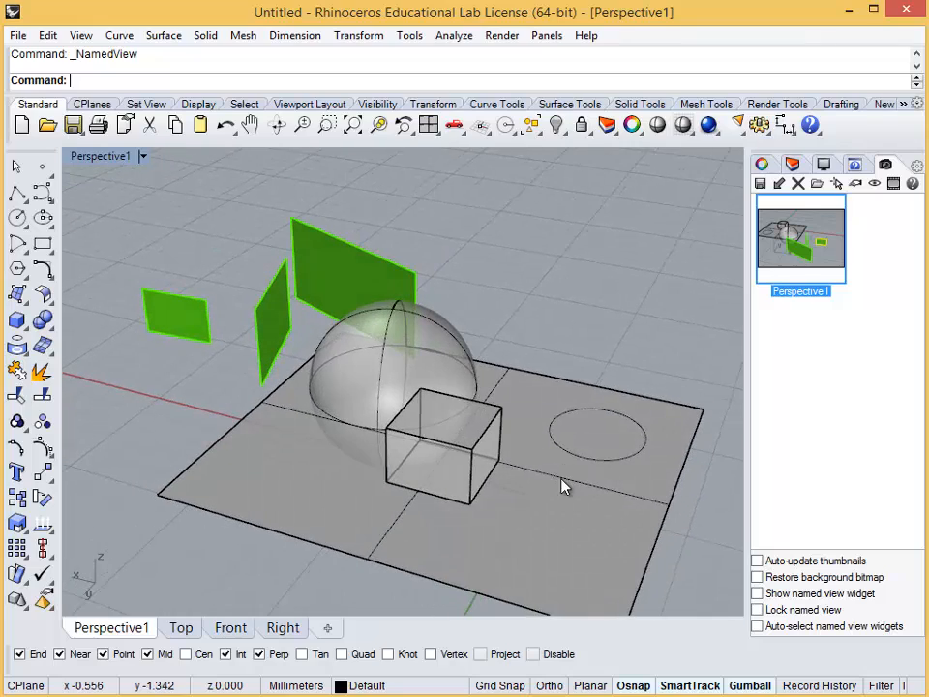
right_click_drag(352, 463, 448, 461)
right_click_drag(370, 474, 532, 486)
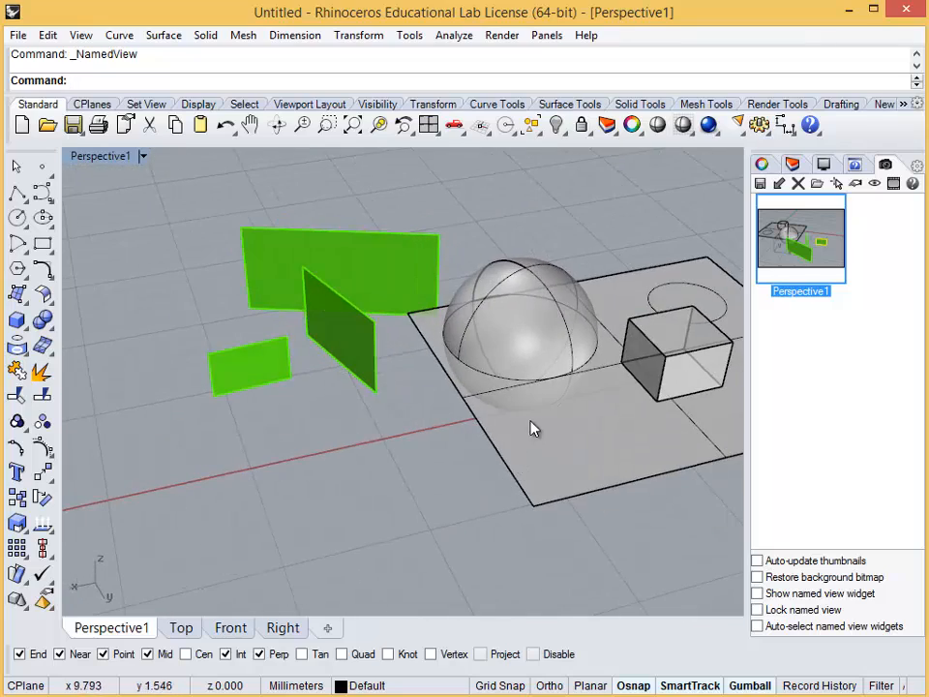
right_click_drag(532, 422, 365, 538, "shift")
In the Front viewport, select all the objects and zoom to the selection
left_click(231, 627)
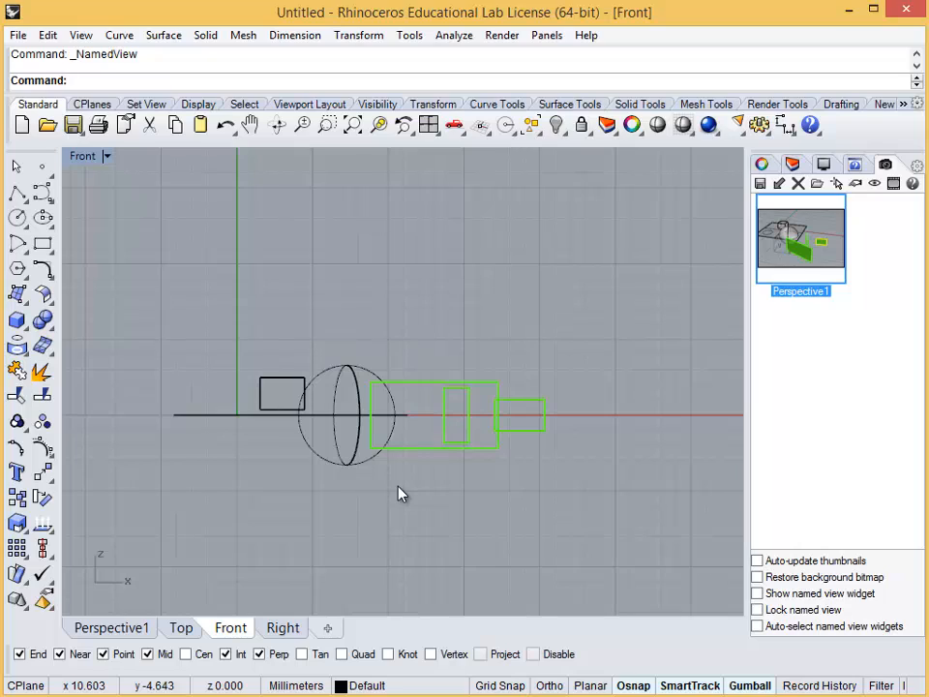
key("Return")
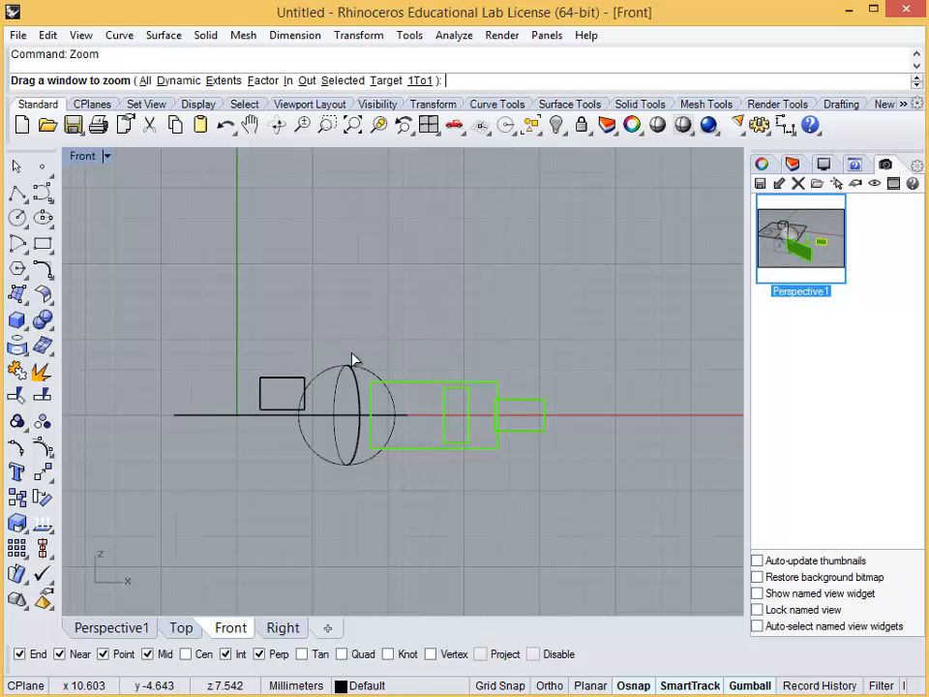
key("Escape")
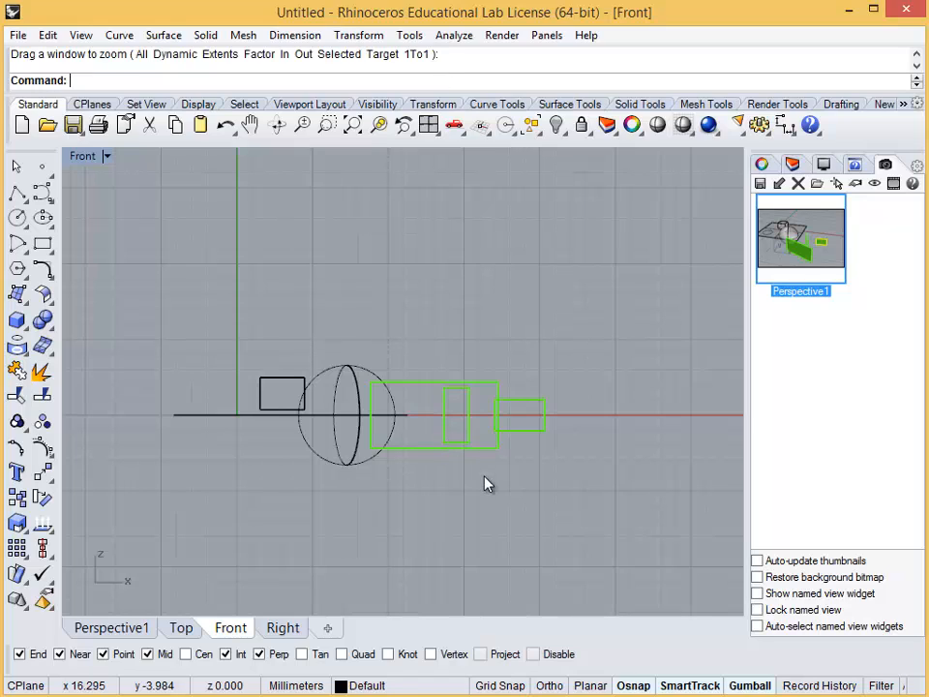
type("zs")
key("Return")
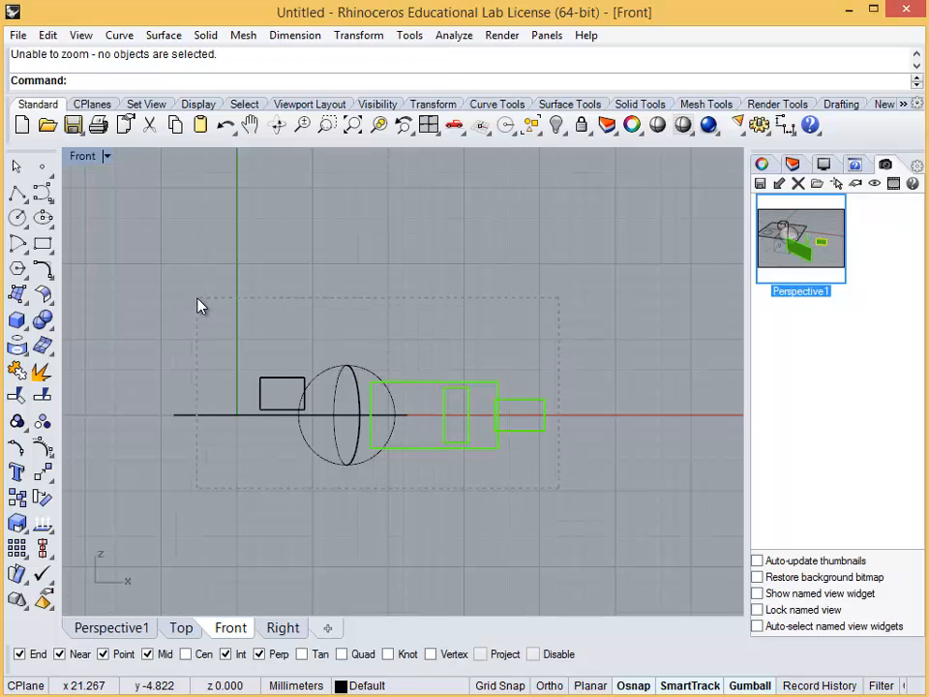
left_click_drag(198, 299, 197, 299)
type("zs")
key("Return")
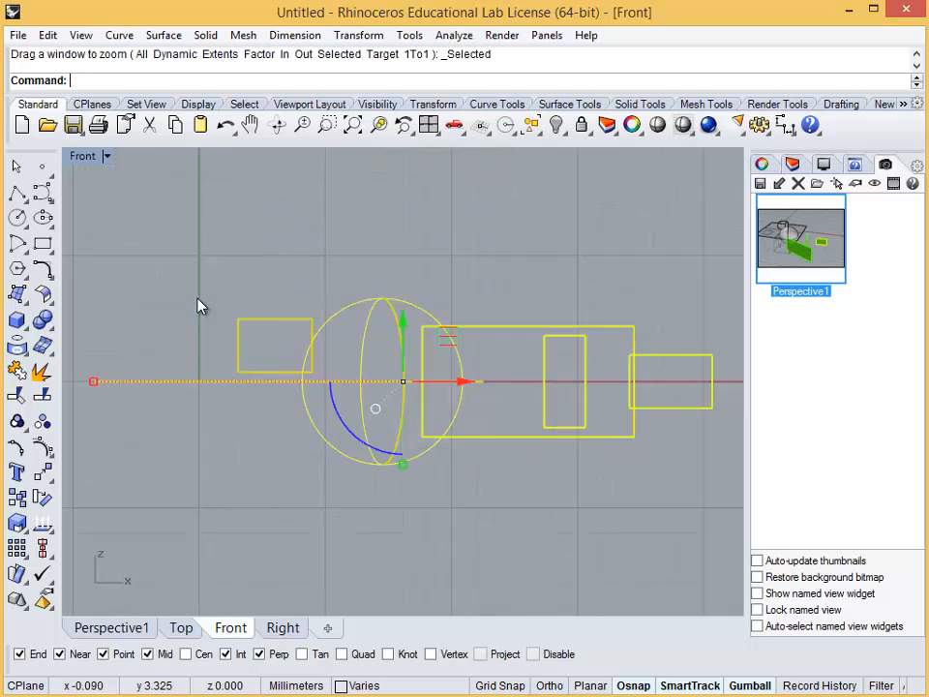
scroll(349, 461, "up", 3)
Zoom the Perspective1 viewport to the selected objects, orbit around them, and clear the selection
left_click(111, 629)
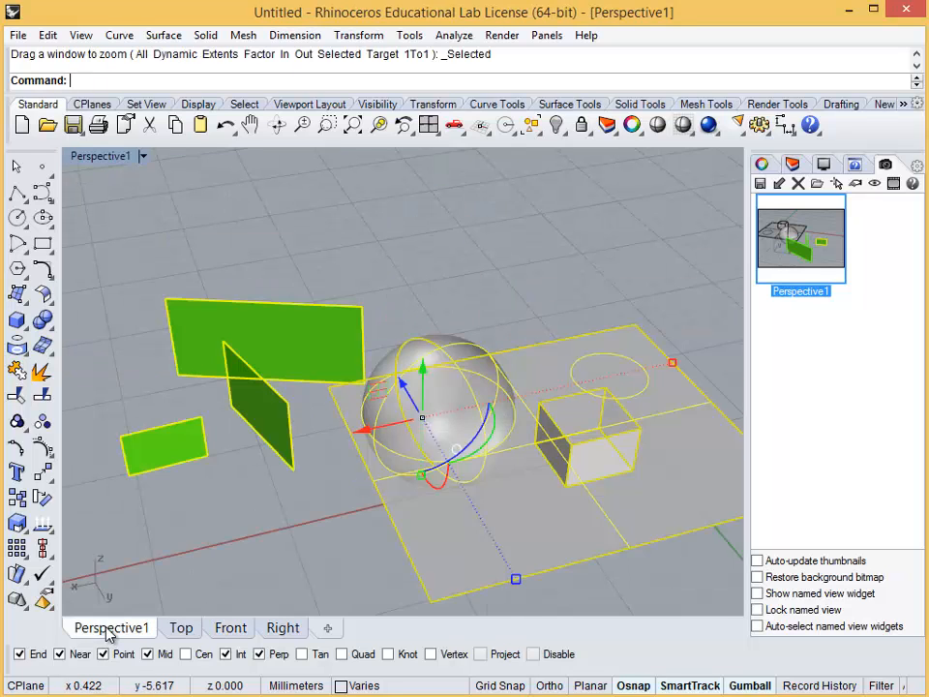
type("zs")
key("Return")
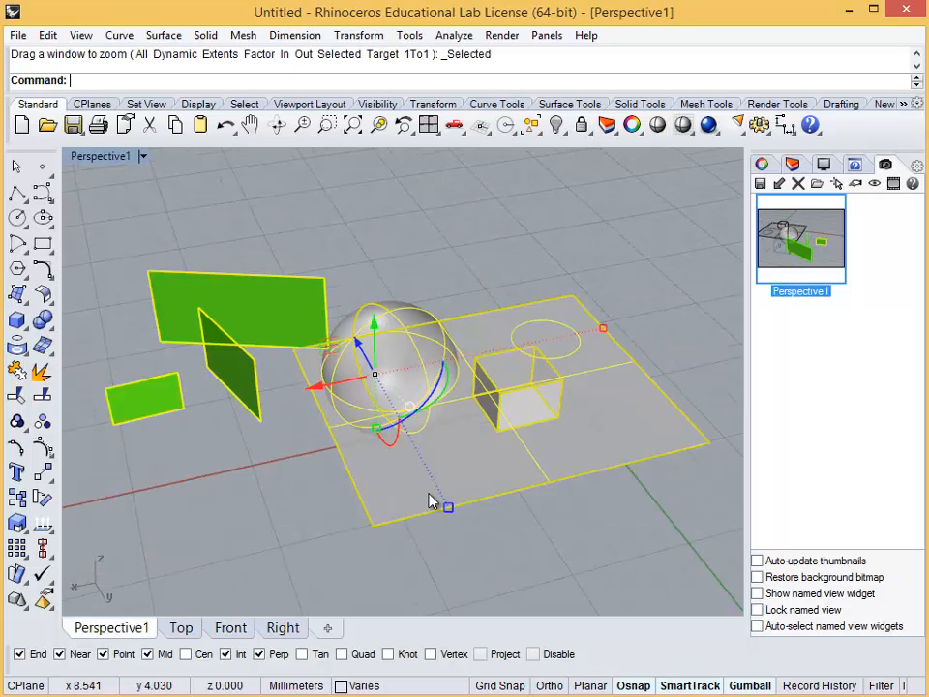
right_click_drag(289, 430, 380, 454)
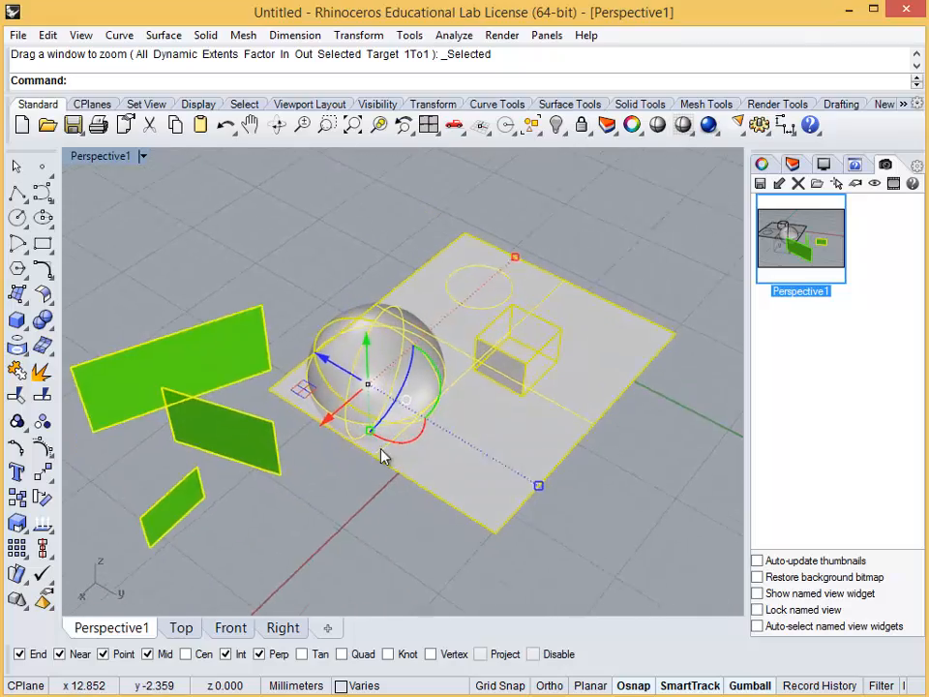
left_click(333, 510)
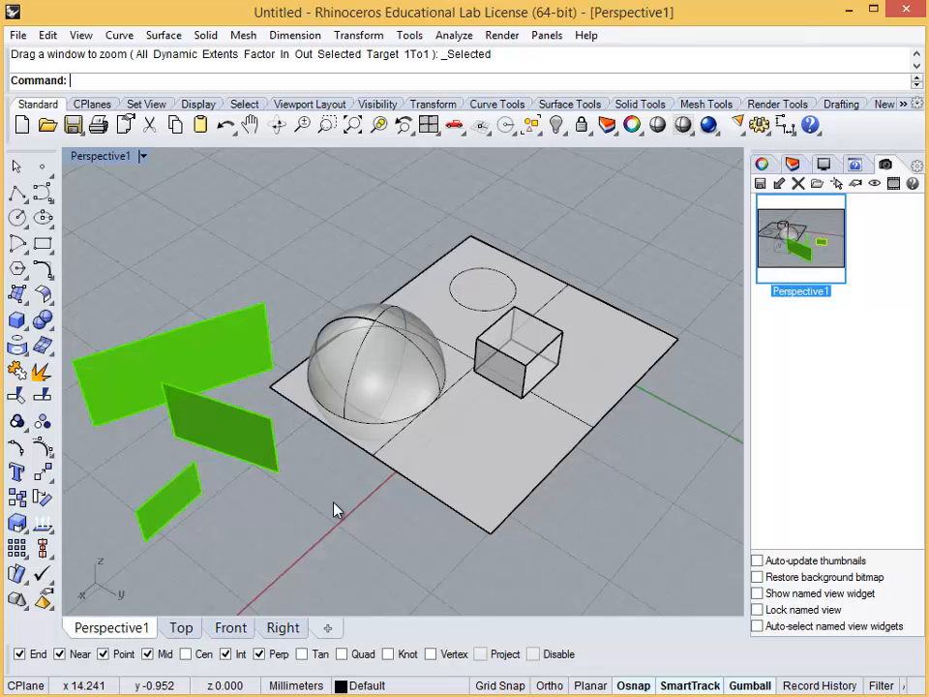
Zoom the Perspective1 viewport to the extents of all objects
scroll(353, 495, "up", 4)
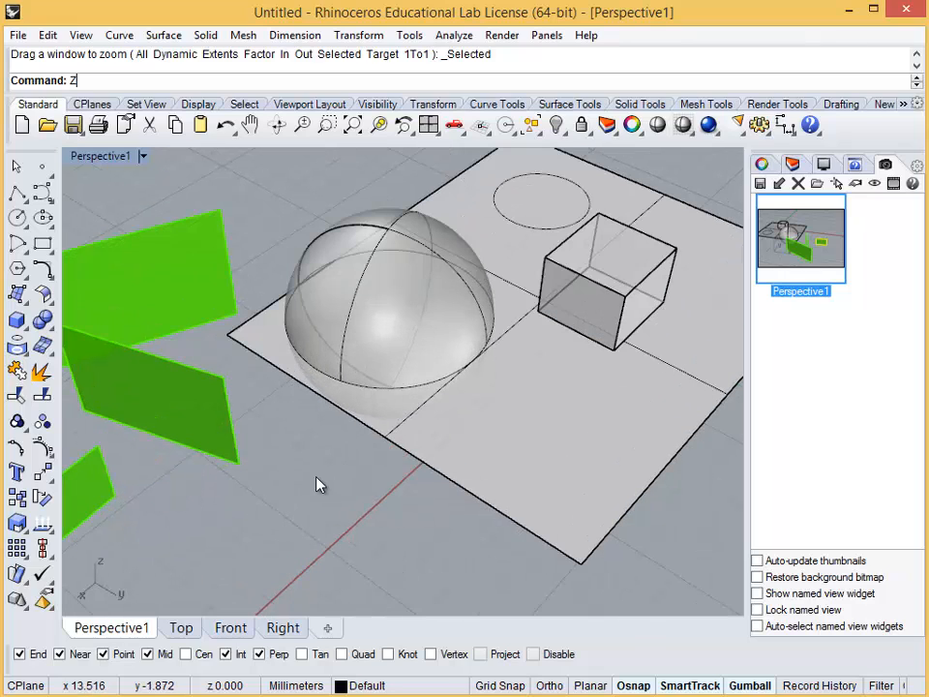
type("E")
key("Return")
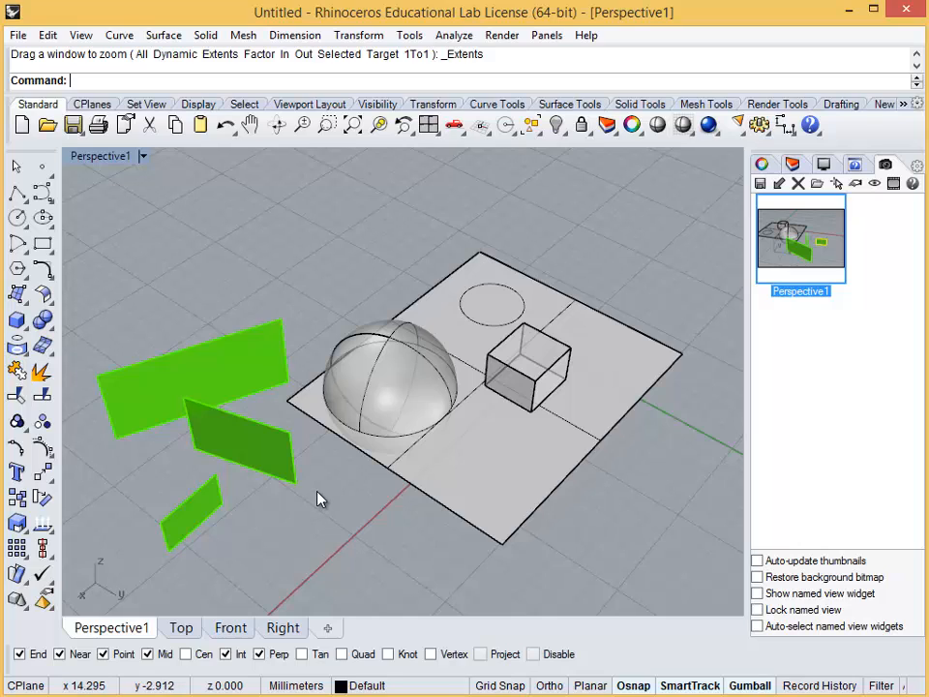
Select the sphere, box, circle and flat surface, and zoom all viewports to them with Zoom All Selected
key("Return")
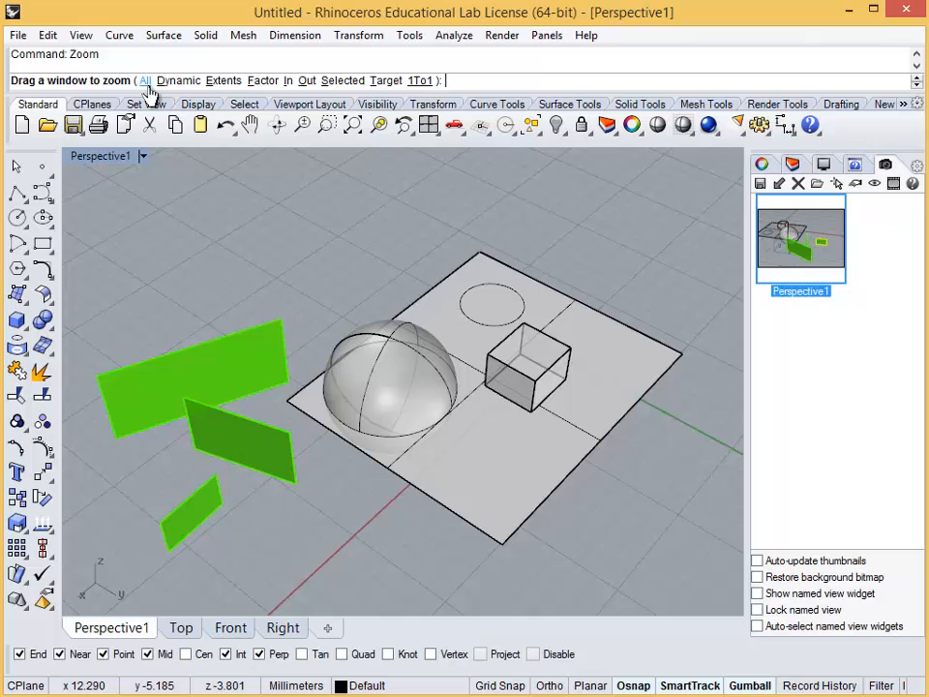
left_click(342, 82)
left_click_drag(331, 264, 331, 258)
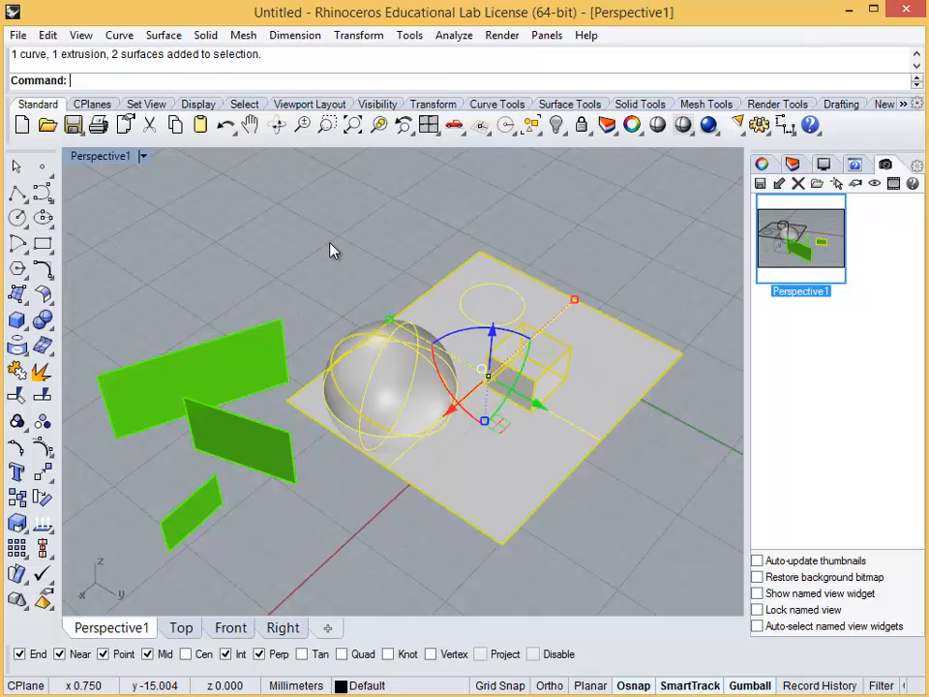
key("Return")
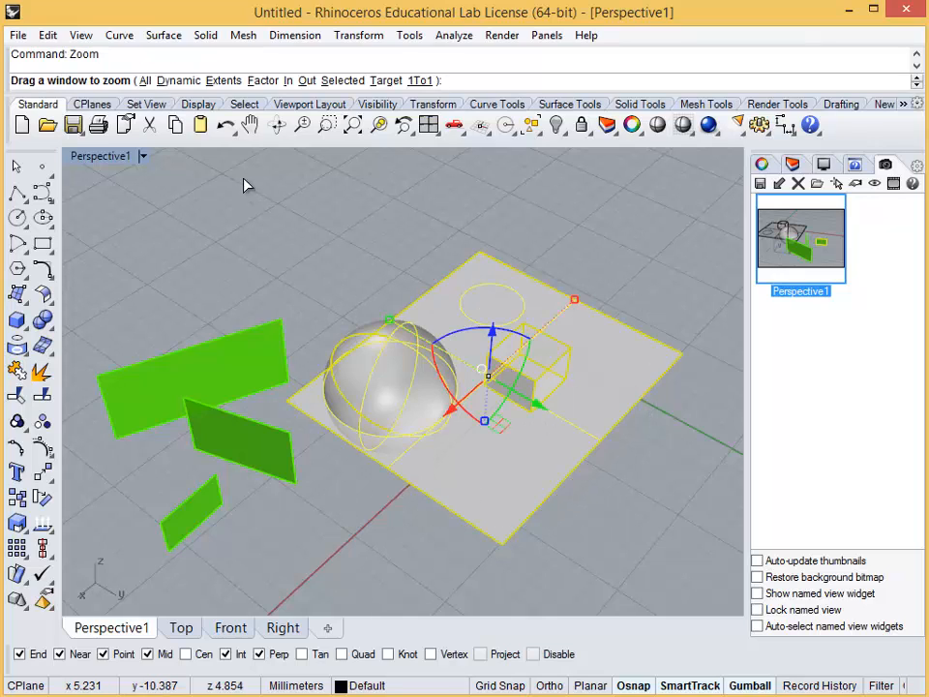
left_click(144, 81)
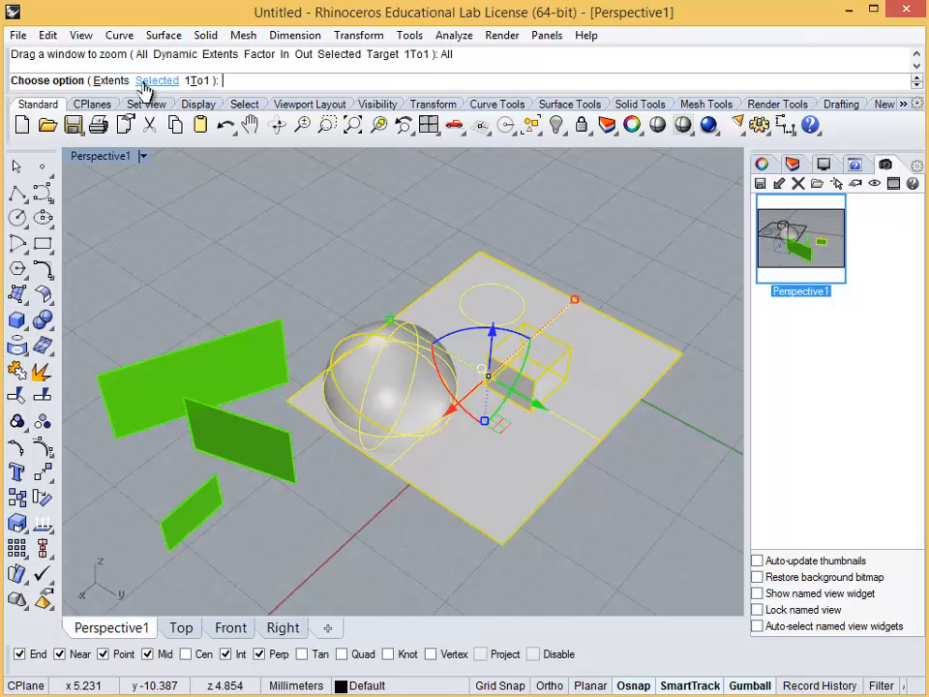
left_click(145, 82)
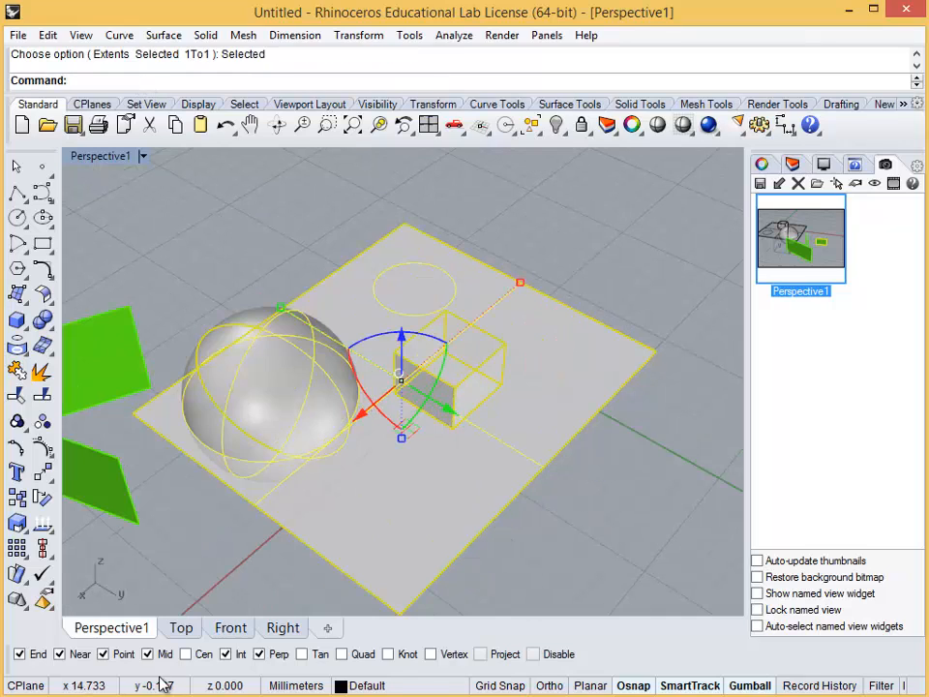
Check the zoomed objects in the Top, Front and Right viewports, clear the selection, and return to Perspective1
left_click(187, 631)
left_click(233, 631)
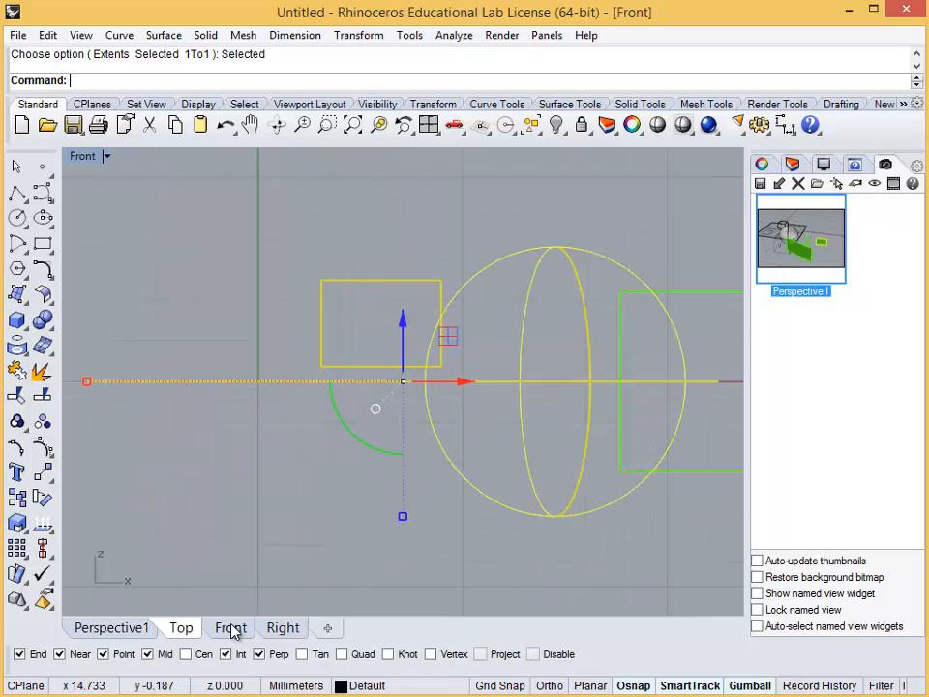
left_click(284, 631)
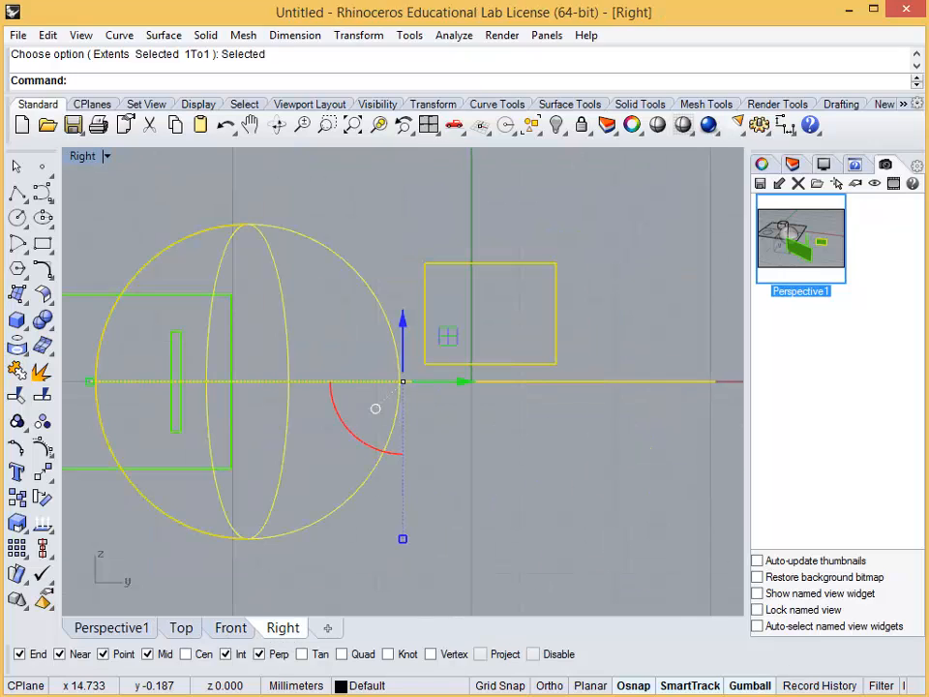
left_click(541, 500)
left_click(143, 629)
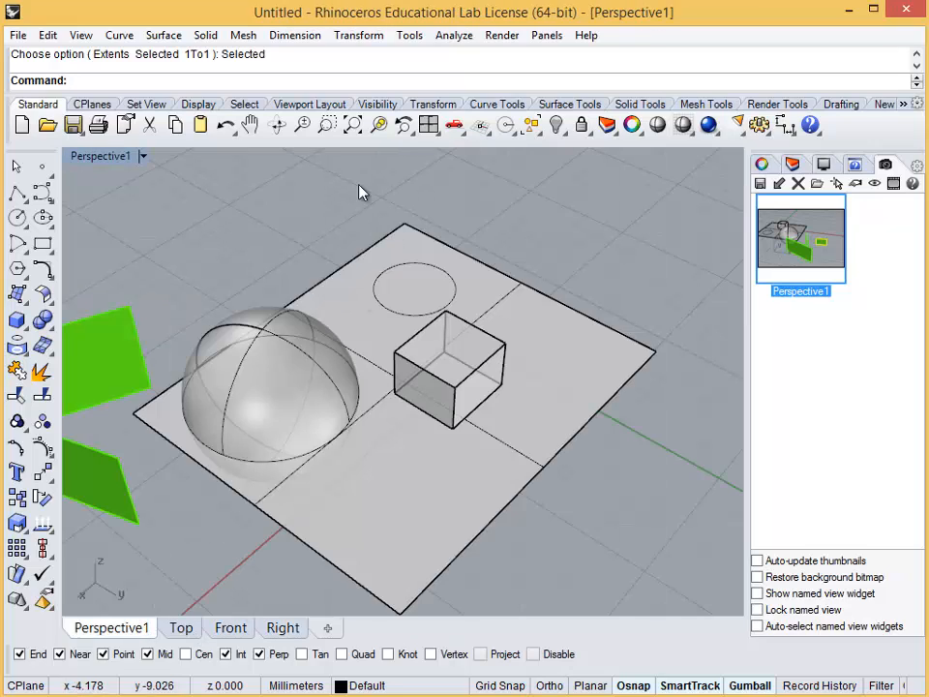
Adjust the Perspective1 camera's lens length with DollyZoom to about 27
type("DollyZoom")
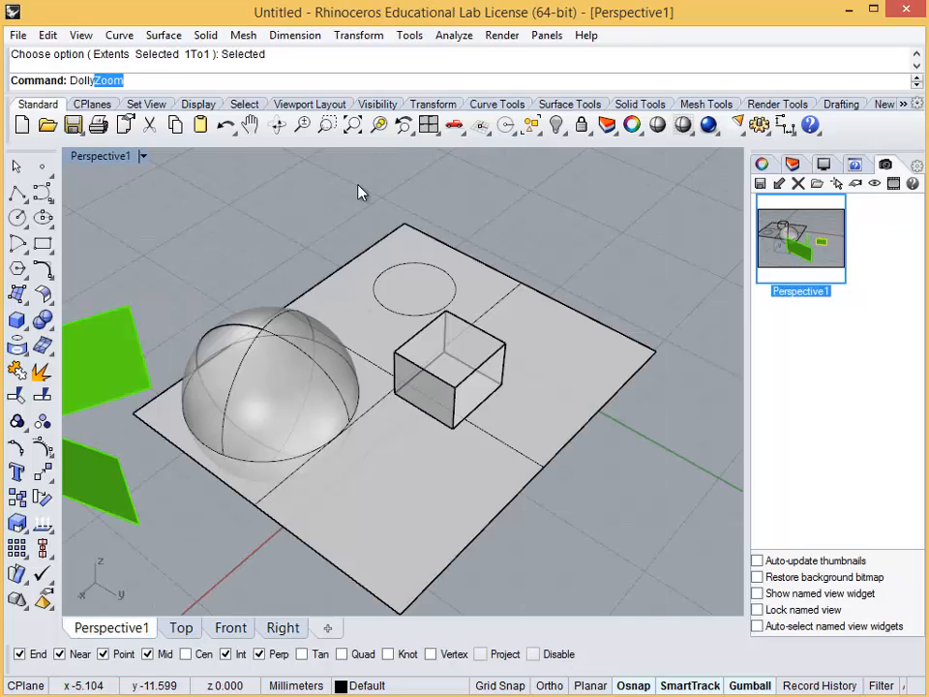
key("Return")
left_click_drag(360, 186, 390, 390)
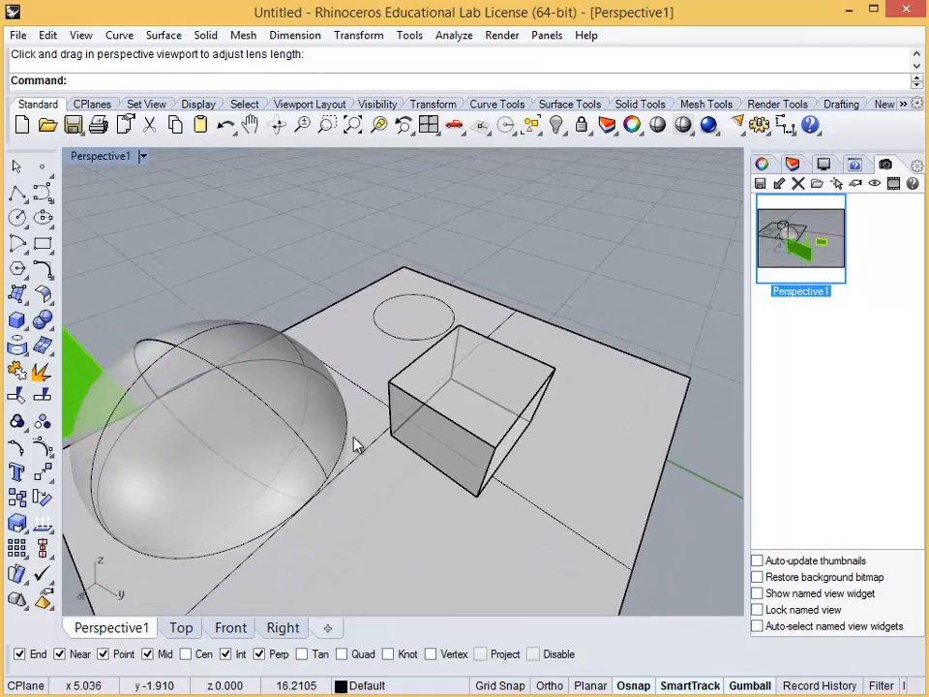
right_click_drag(355, 445, 379, 458)
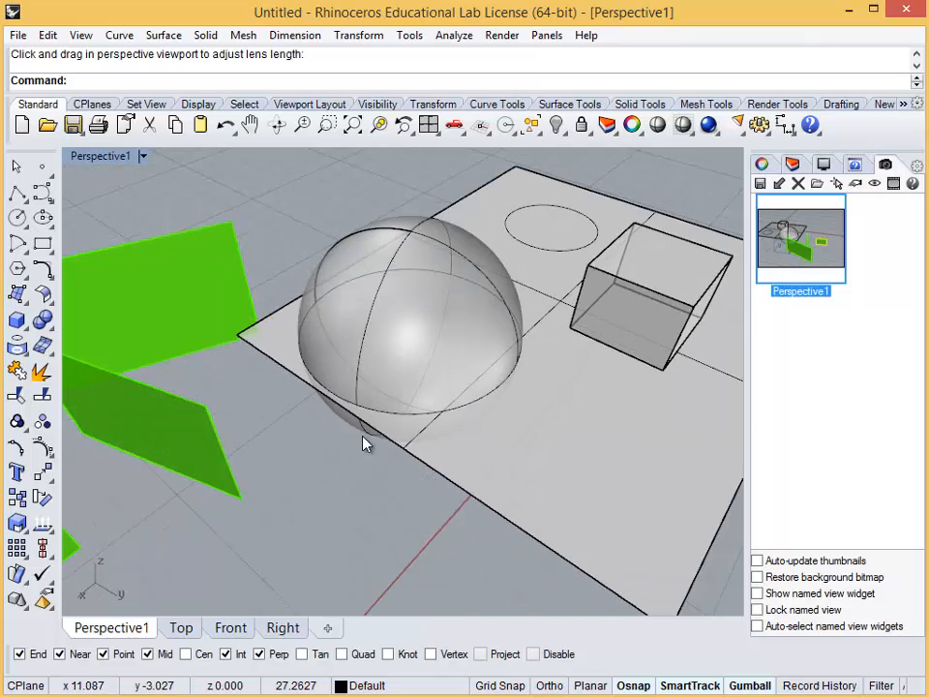
Window-select around the sphere and box, repeat with a crossing selection, and clear each selection
scroll(368, 465, "down", 3)
left_click_drag(295, 539, 587, 267)
left_click(583, 508)
scroll(580, 528, "down", 2)
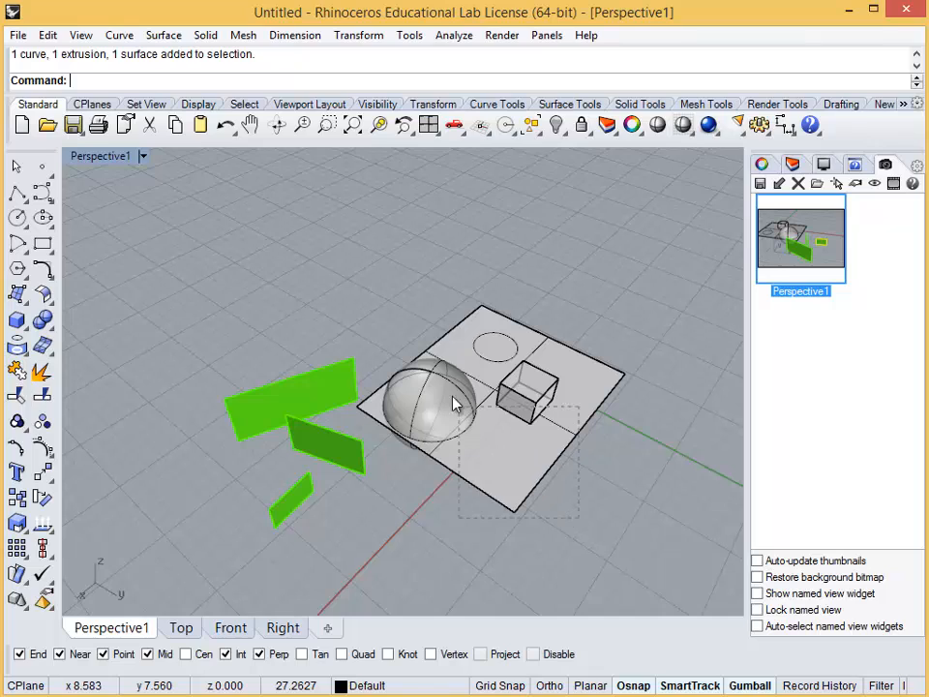
left_click_drag(435, 369, 434, 380)
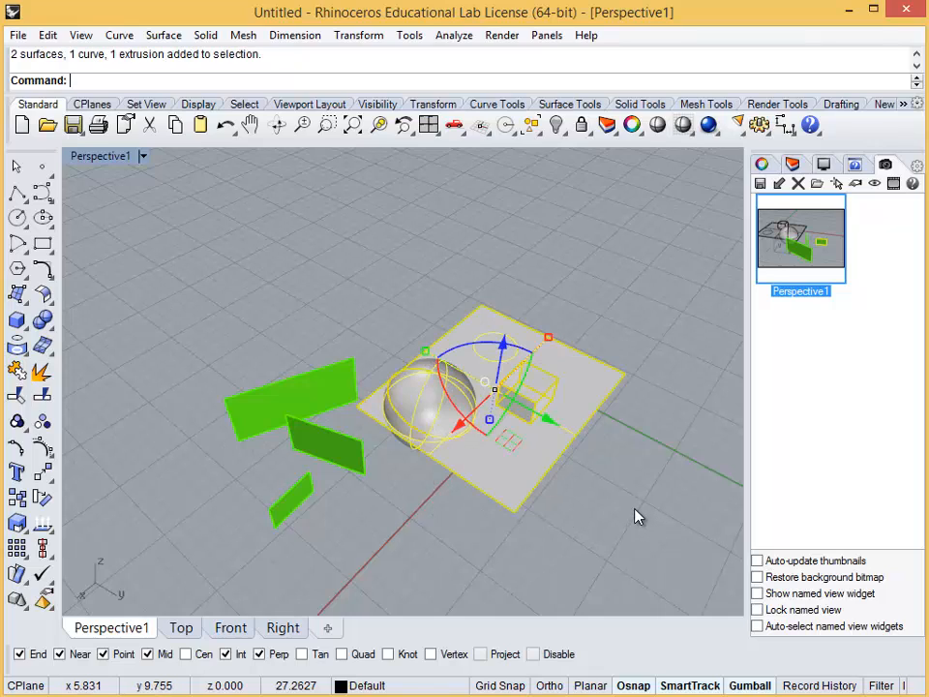
left_click(477, 523)
Crossing-select the sphere, flat surface and larger green surfaces, window-select around the green surfaces, and clear each selection
left_click_drag(477, 522, 386, 452)
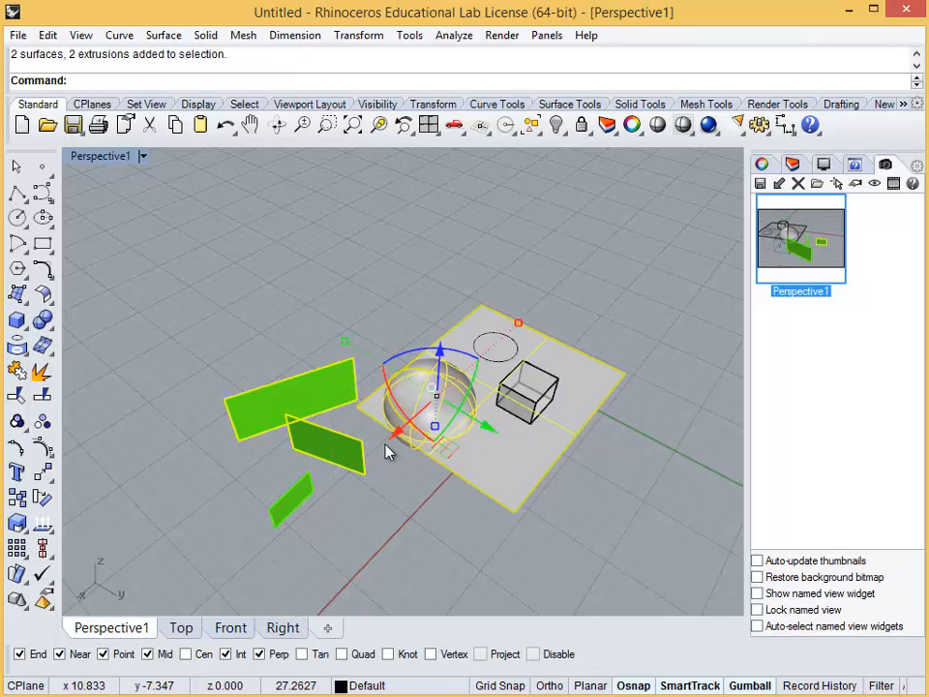
left_click(408, 521)
left_click_drag(143, 295, 440, 504)
left_click(410, 505)
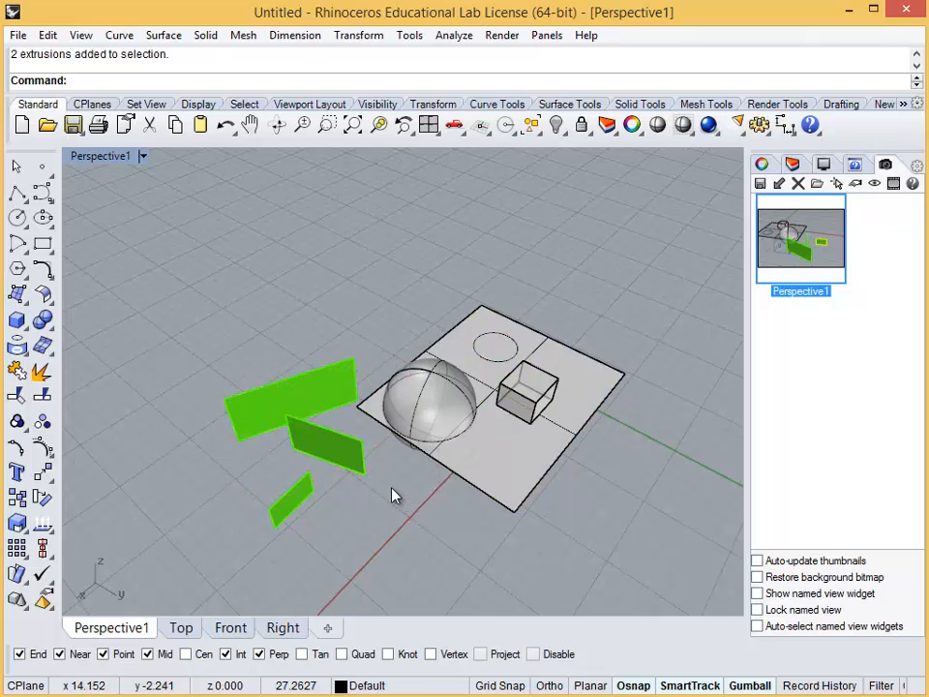
right_click(392, 488)
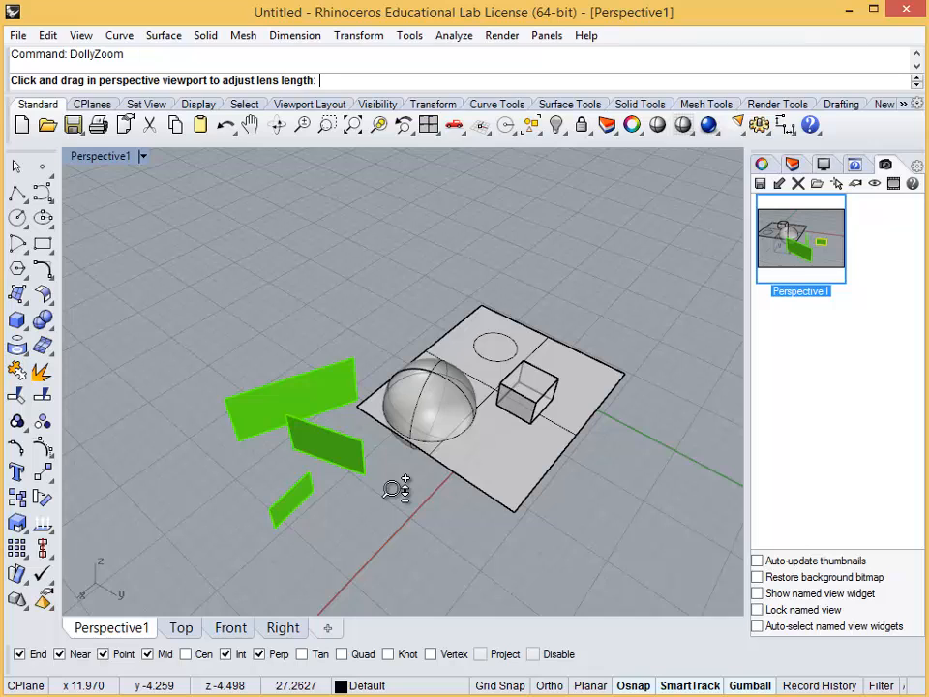
key("Escape")
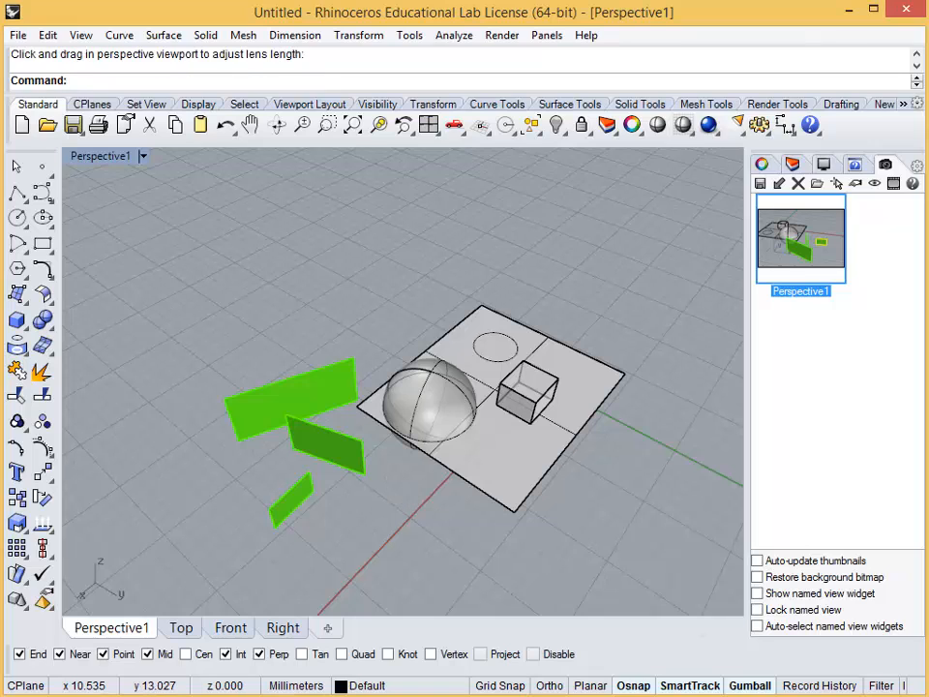
right_click(618, 534)
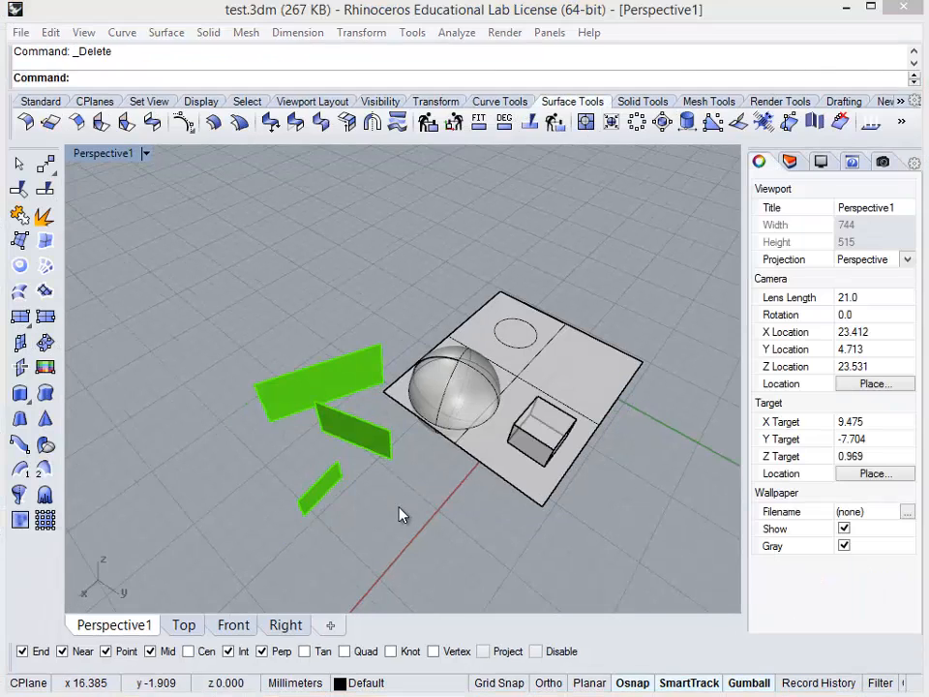
Bring up the pop-up commands in the Perspective1 viewport of test.3dm, look them over, and dismiss them
scroll(398, 513, "down", 3)
middle_click(378, 515)
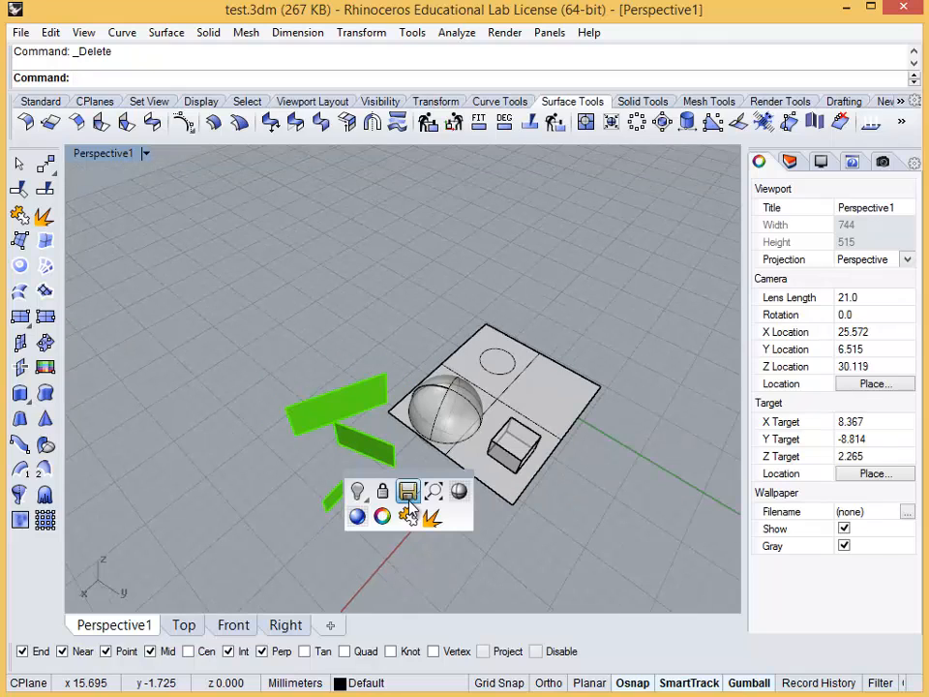
left_click(521, 520)
Hide the flat surface beneath the sphere and box using the pop-up commands
left_click(507, 493)
scroll(449, 526, "up", 2)
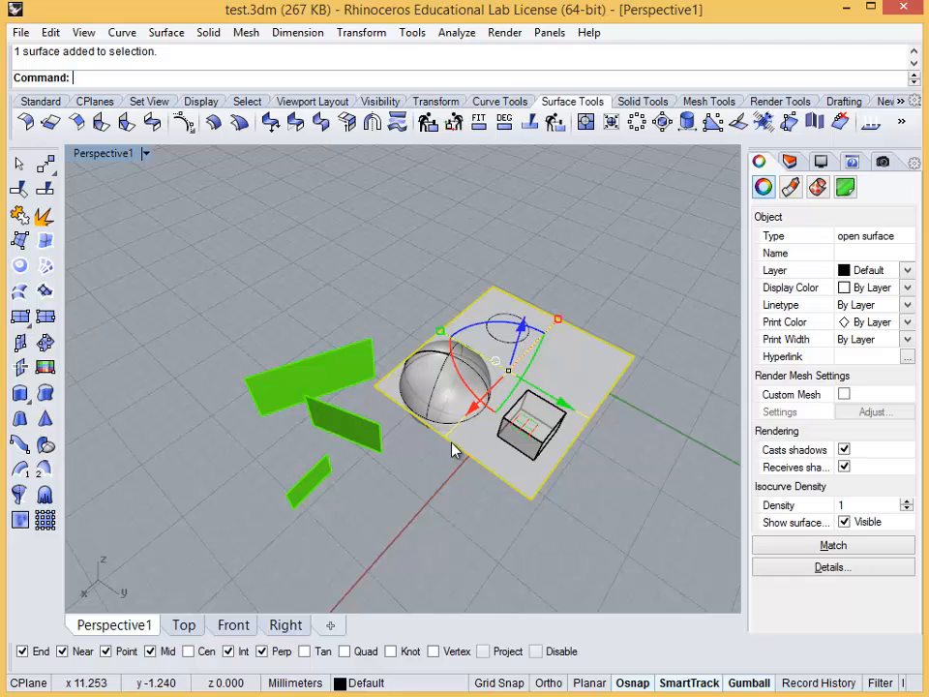
middle_click(409, 504)
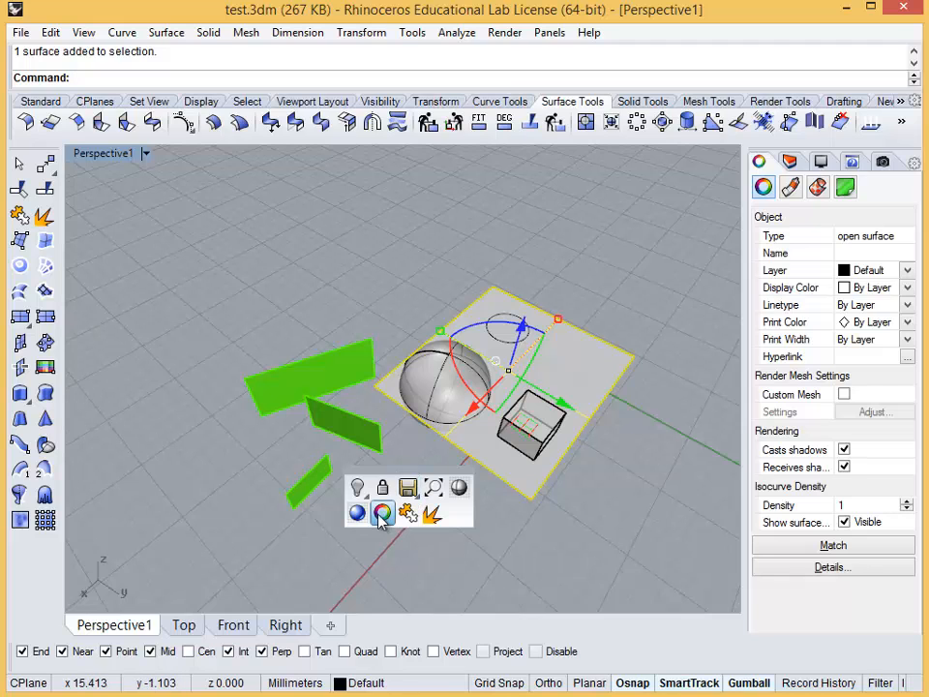
left_click(357, 486)
Show the hidden flat surface beneath the sphere and box again using the pop-up commands
right_click_drag(433, 414, 449, 430)
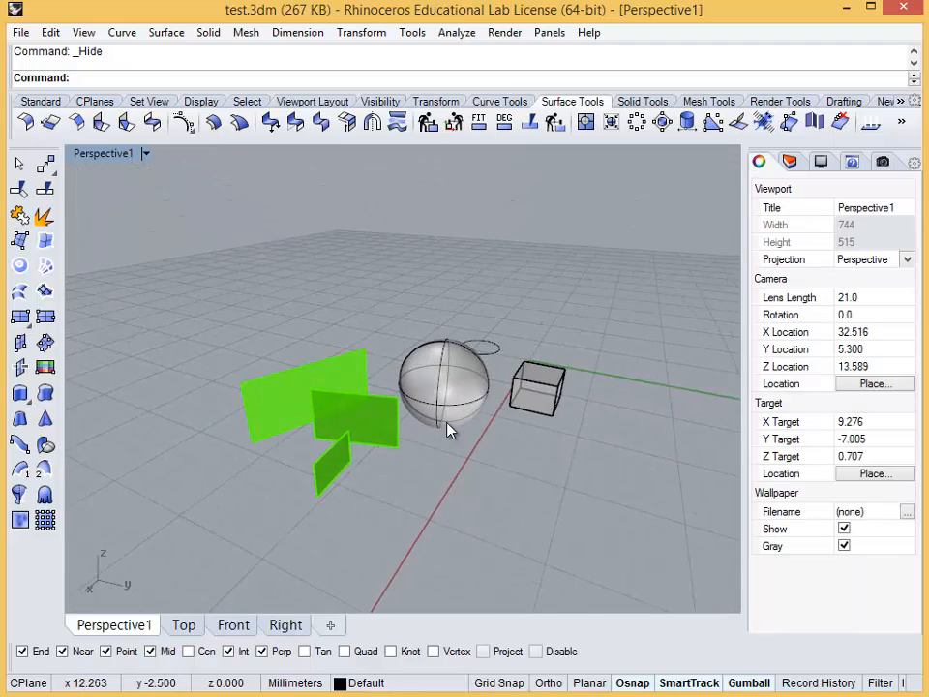
scroll(448, 429, "up", 3)
right_click_drag(570, 384, 516, 420)
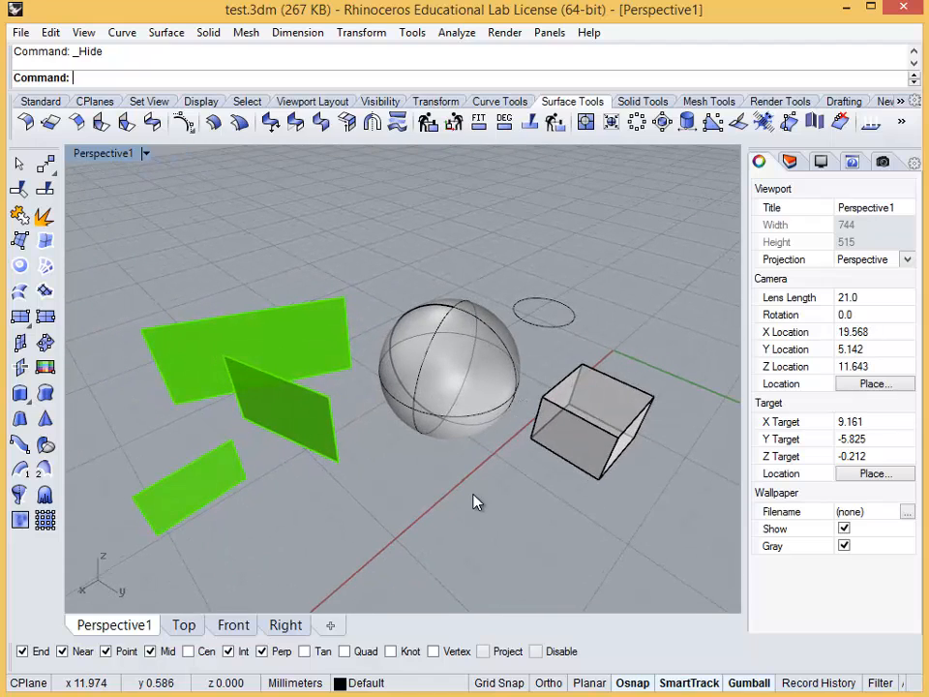
middle_click(475, 500)
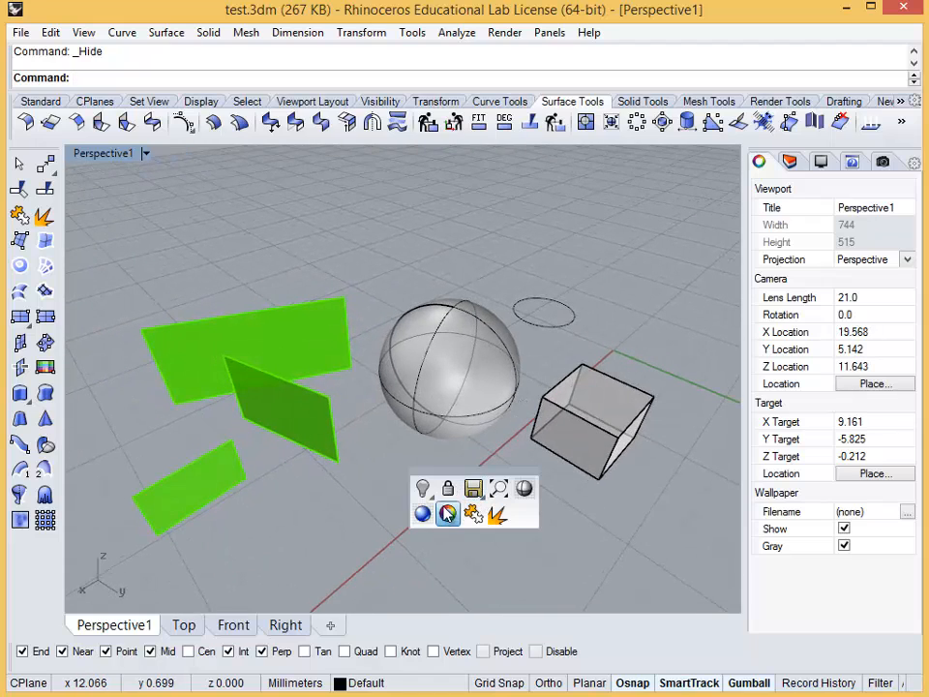
left_click(422, 489)
left_click(504, 513)
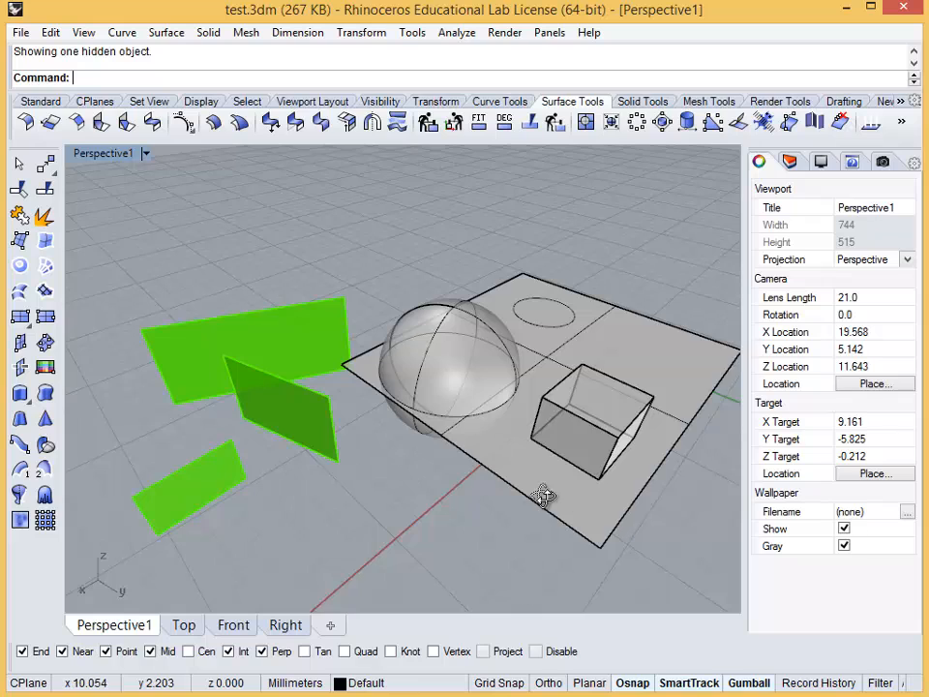
right_click_drag(543, 493, 601, 519)
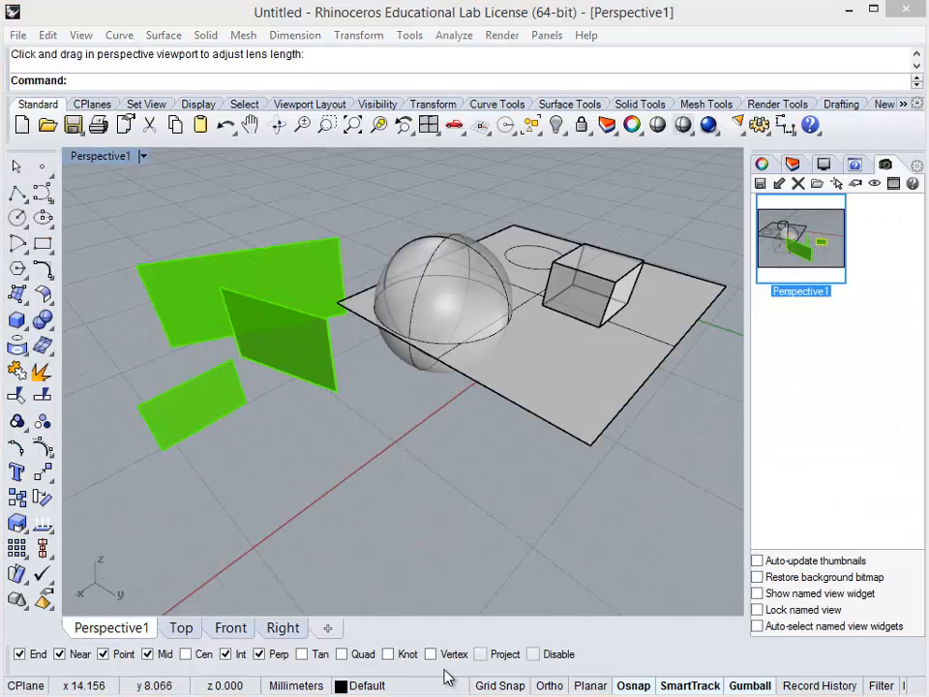
With Grid Snap on, draw a two-segment polyline near the green surfaces, its first segment about 2 mm along the red axis
left_click(502, 690)
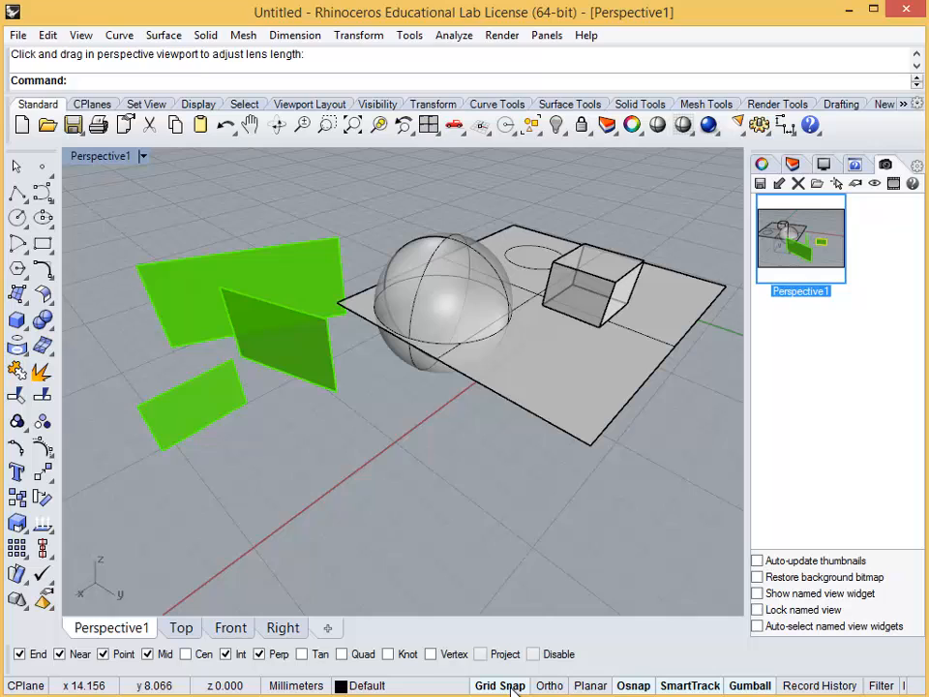
left_click(16, 193)
left_click(254, 547)
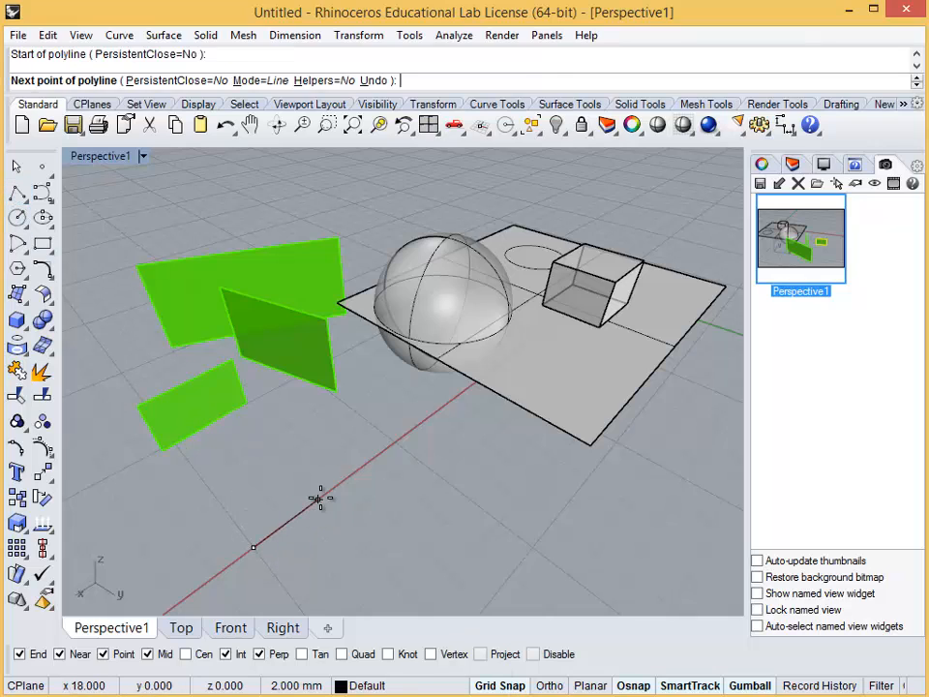
left_click(319, 499)
left_click(218, 500)
key("Return")
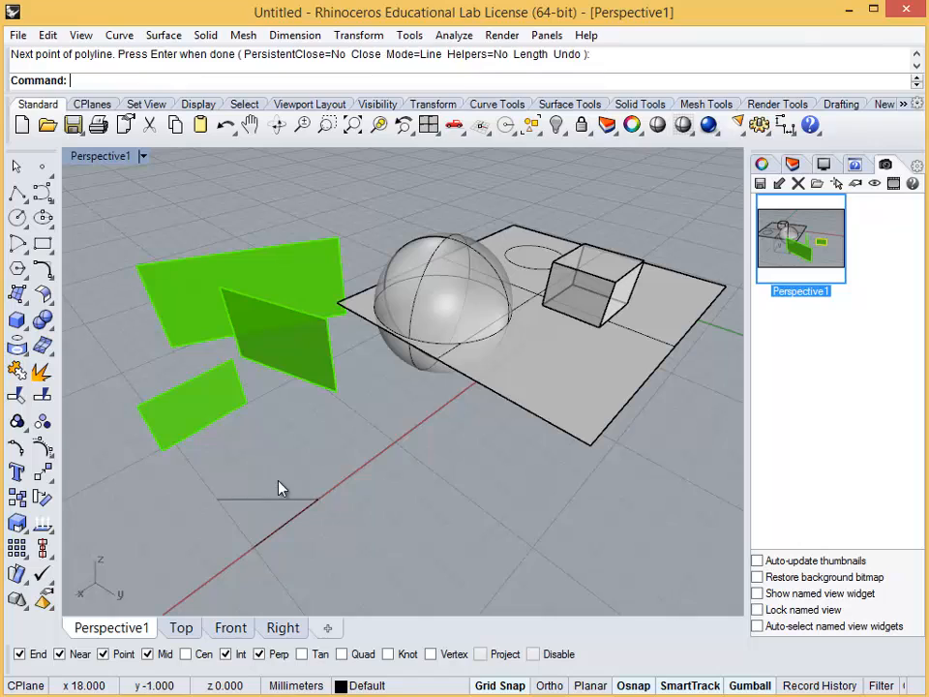
With Ortho on, draw a single-segment polyline parallel to the red axis in front of the flat surface
left_click(549, 685)
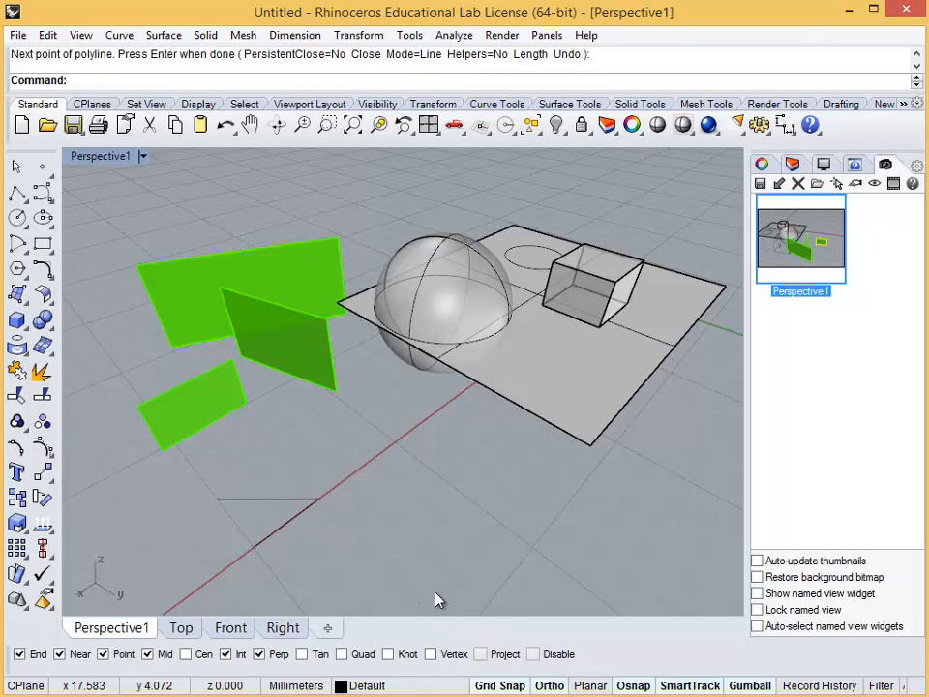
key("Return")
left_click(364, 548)
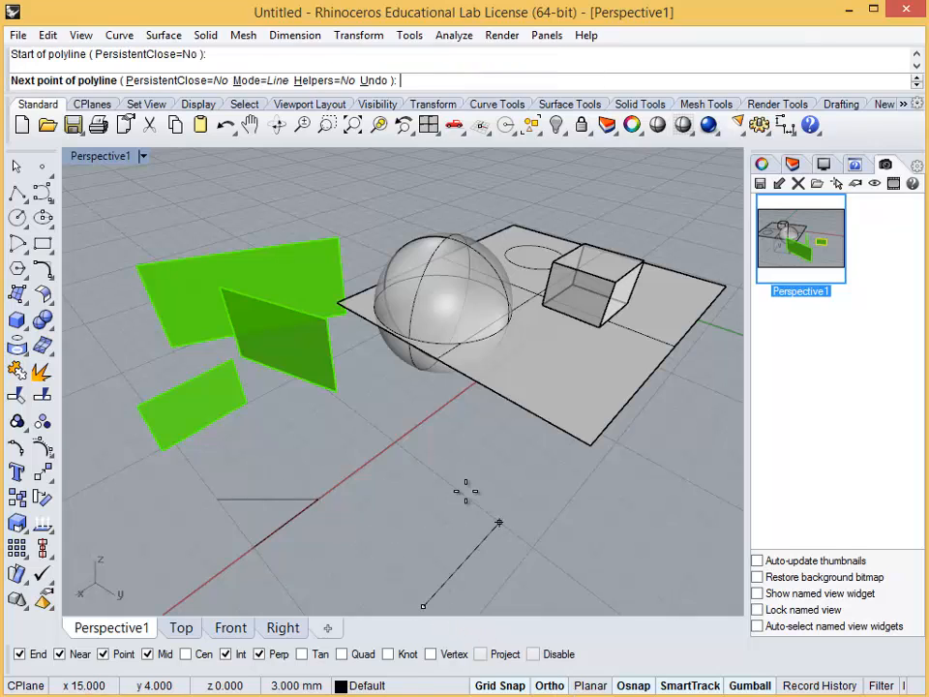
left_click(513, 500)
key("Return")
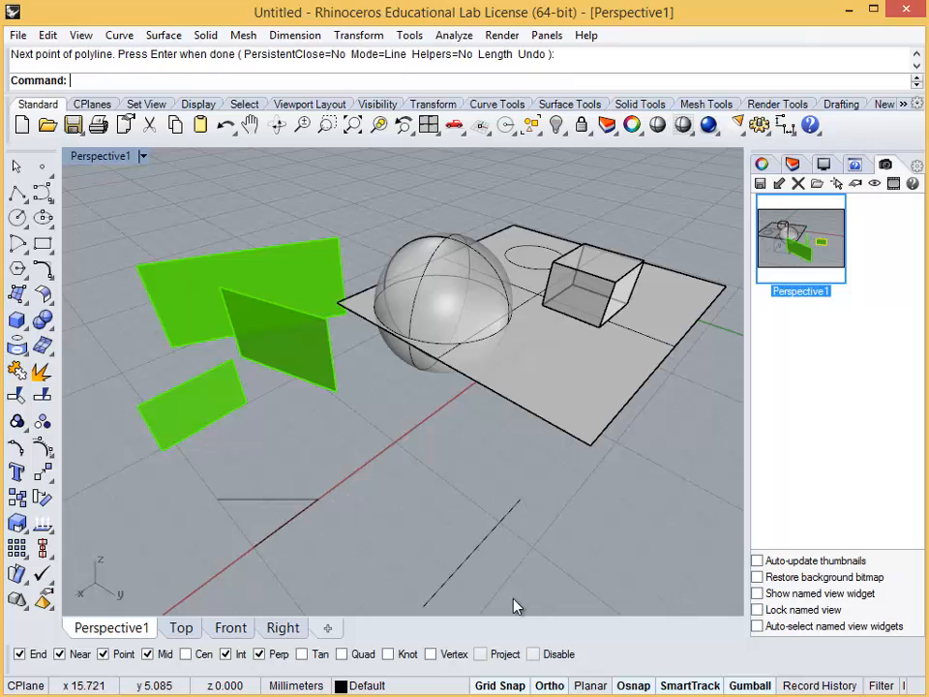
Turn off the Near object snap, turn on Cen, and start a polyline snapped to the flat surface's front corner
left_click(636, 685)
left_click(21, 654)
left_click(60, 655)
left_click(204, 658)
right_click(611, 452)
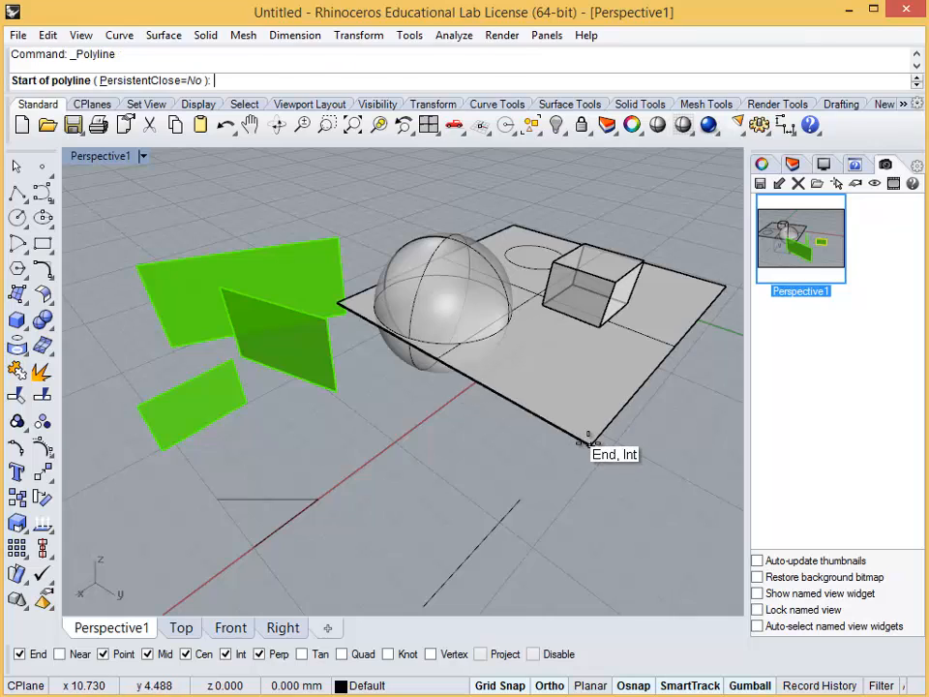
left_click(588, 443)
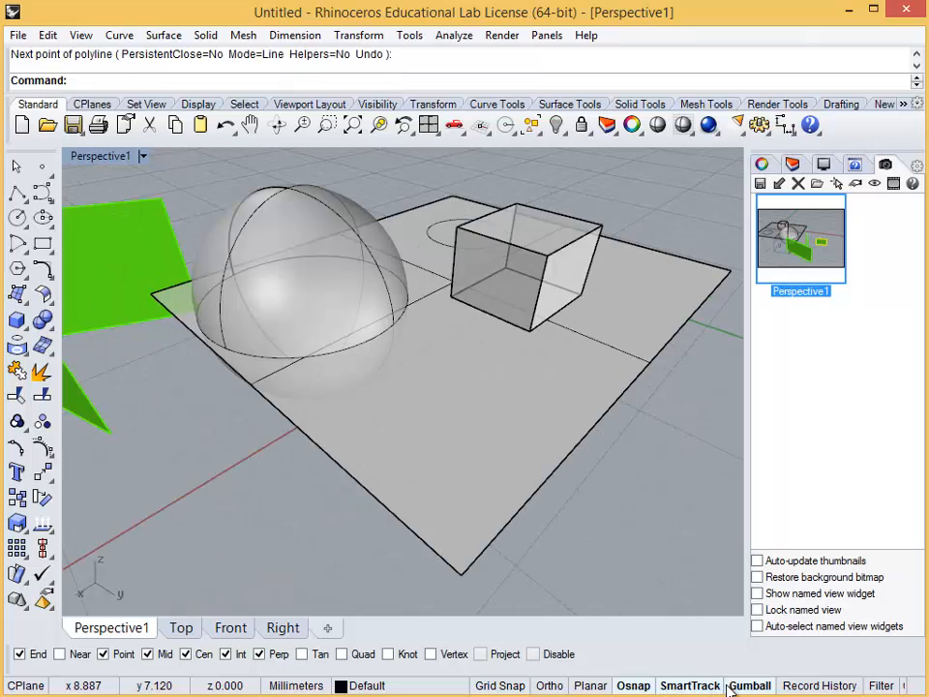
Move the box with the Gumball, snap its lower corner onto the flat surface's front corner, and deselect it
left_click(738, 686)
left_click(742, 686)
left_click(561, 267)
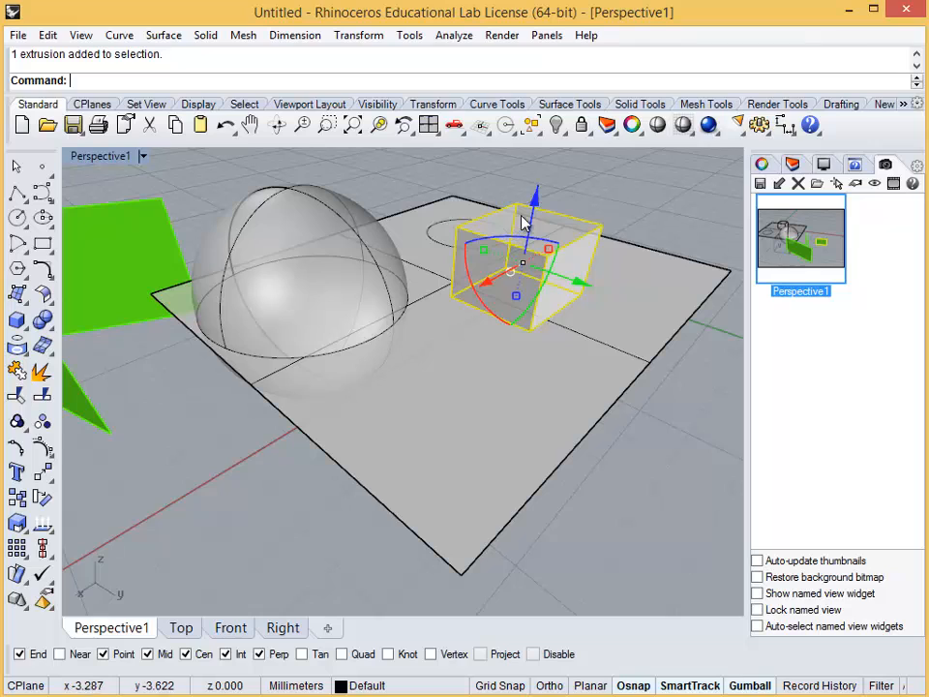
left_click_drag(539, 207, 549, 363)
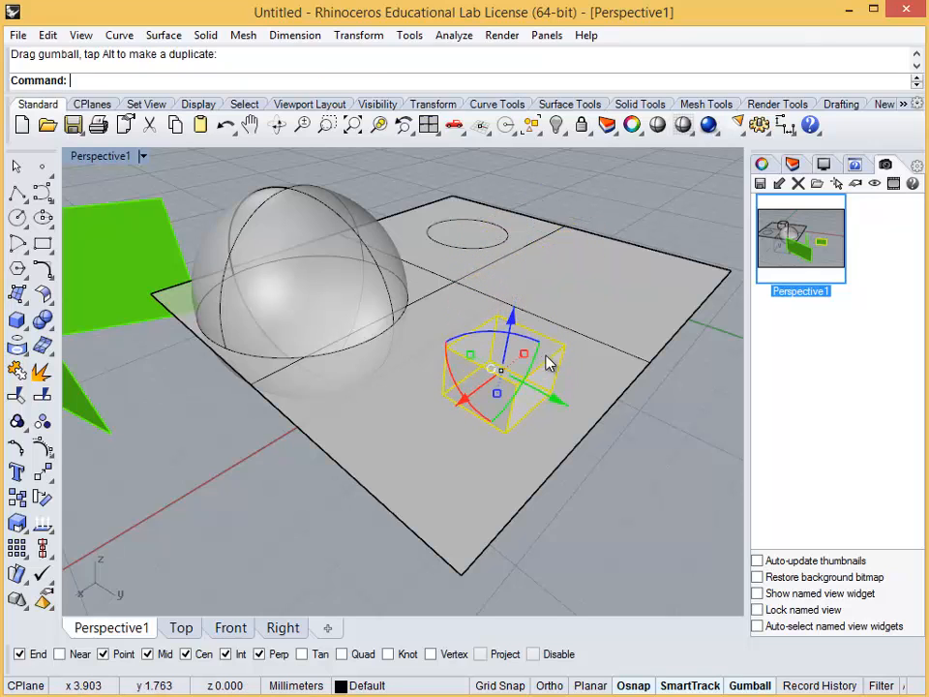
left_click_drag(575, 417, 597, 492)
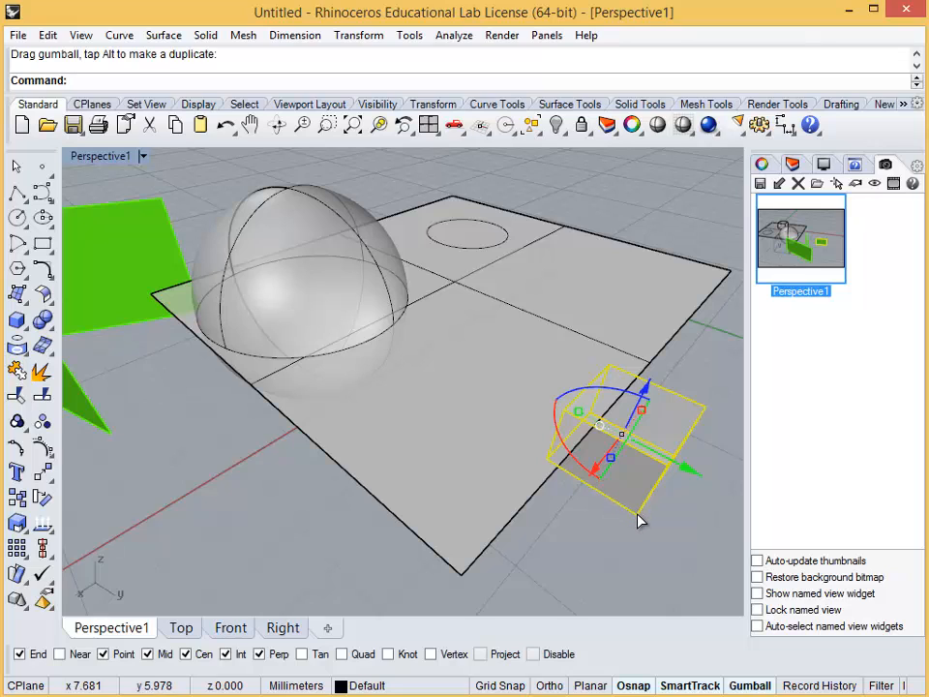
left_click_drag(639, 519, 460, 573)
left_click(595, 554)
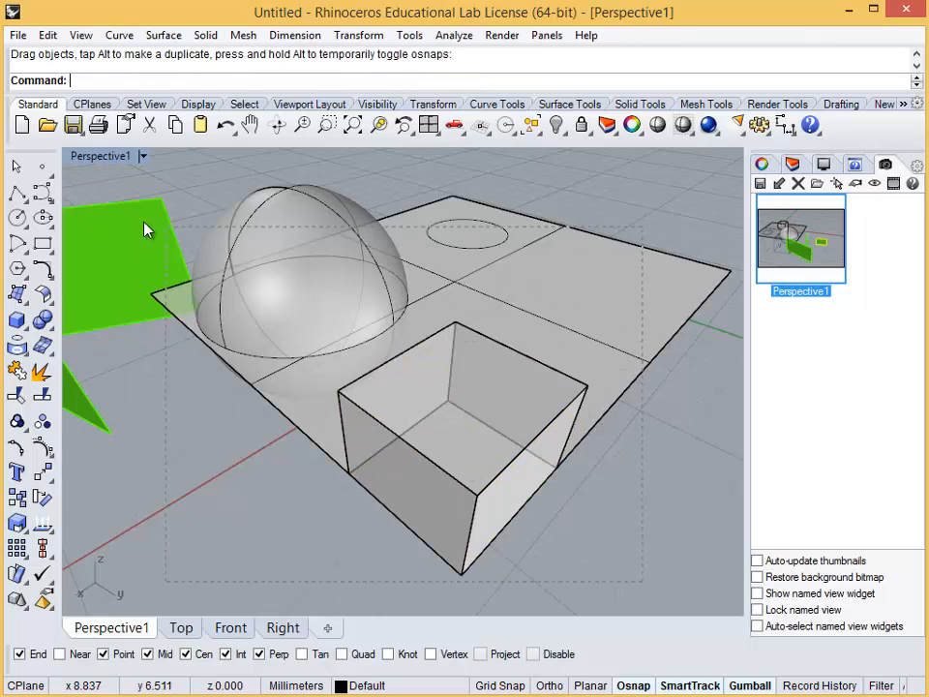
Crossing-select the objects, exclude Surfaces, Curves, Meshes and Point Clouds in the Selection Filter, clear the selection and close the filter
left_click_drag(79, 199, 79, 200)
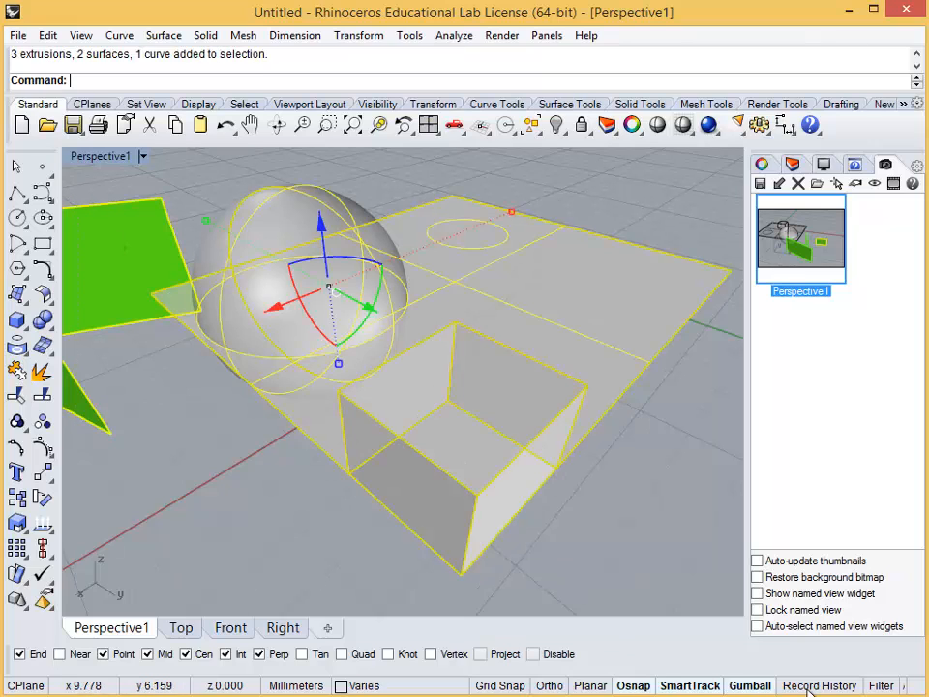
left_click(879, 685)
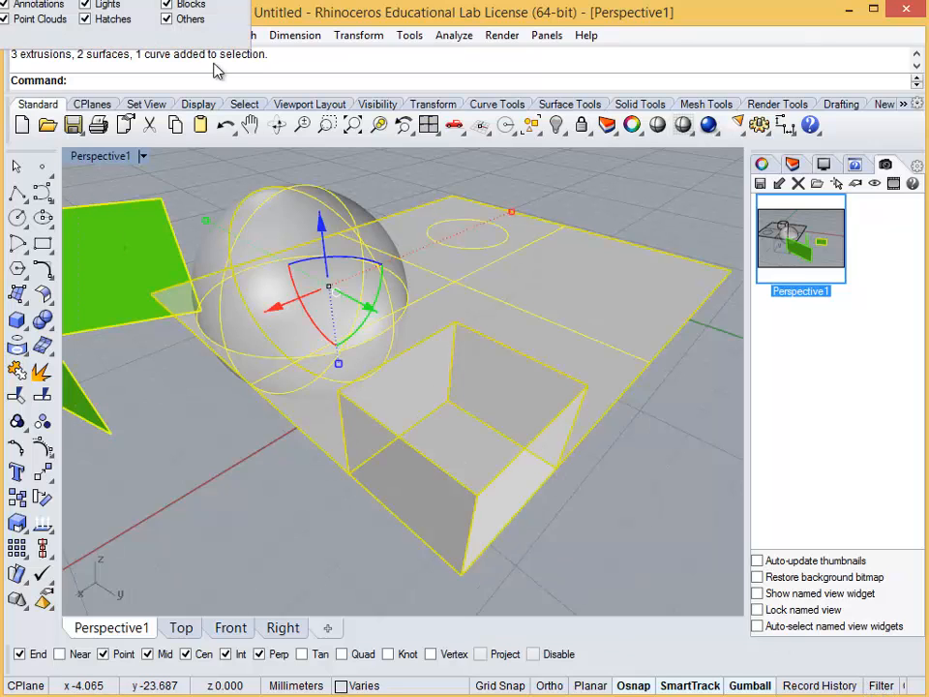
left_click_drag(128, 1, 495, 205)
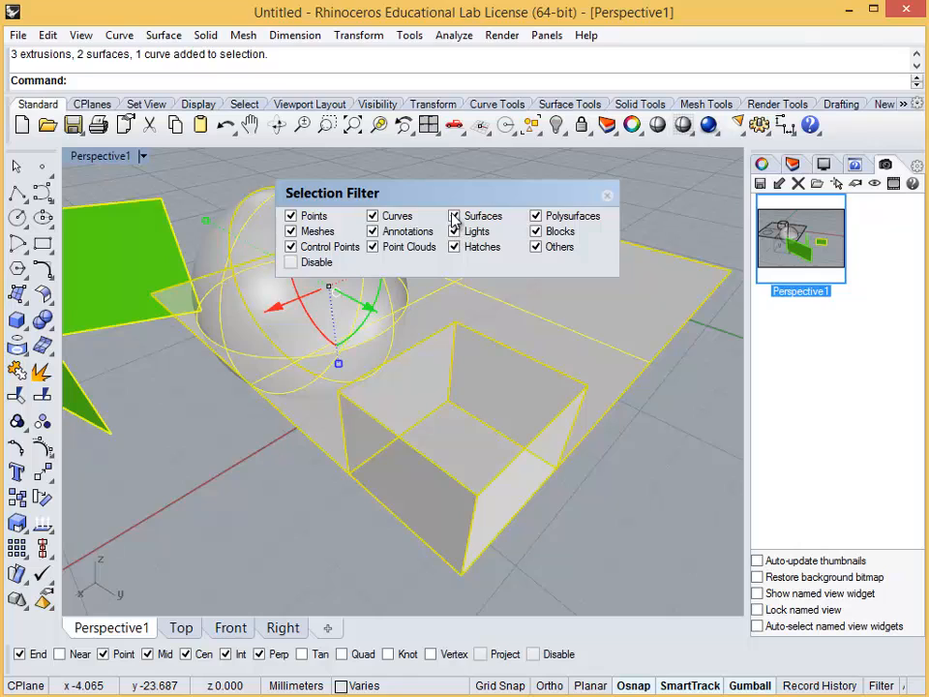
left_click(454, 216)
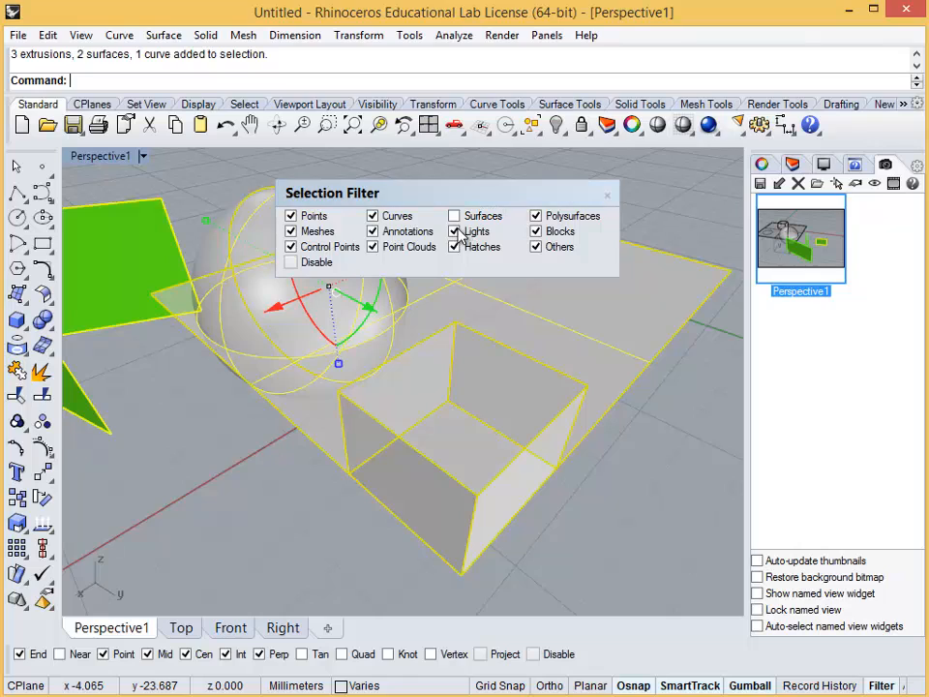
left_click(373, 216)
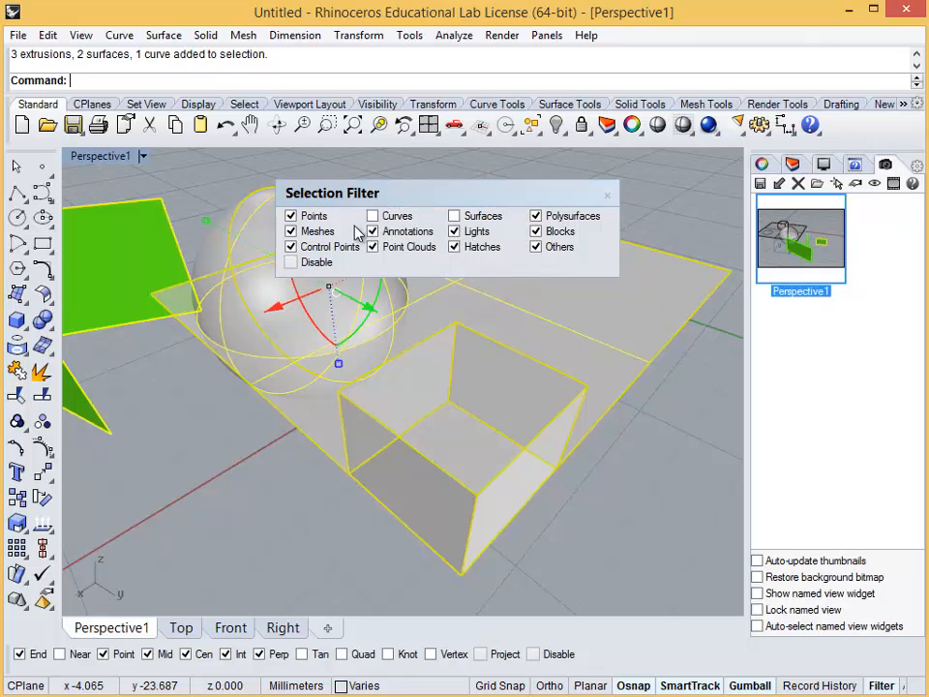
left_click(290, 231)
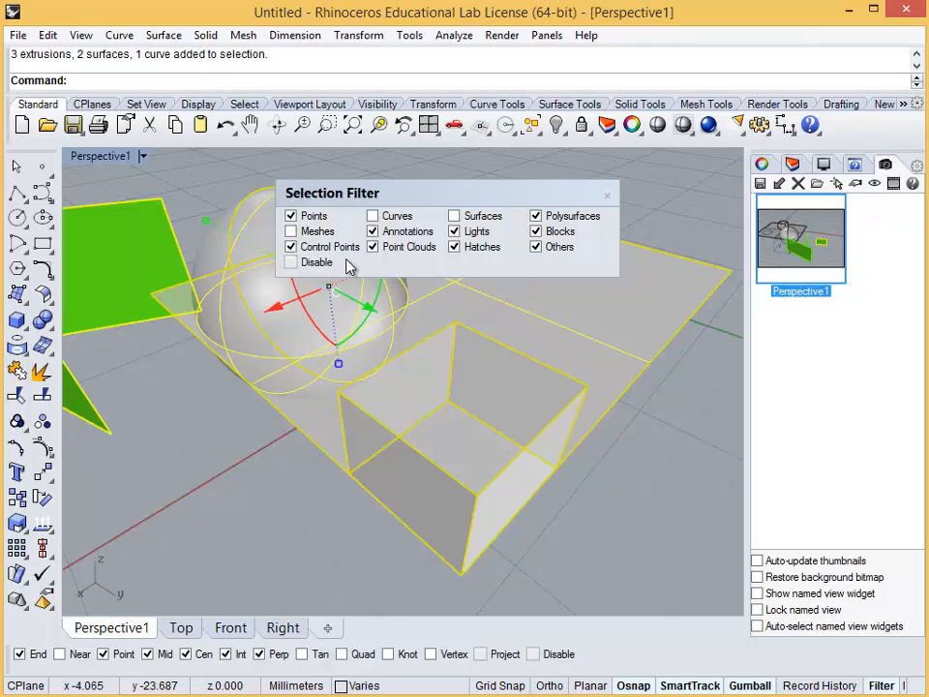
left_click(407, 249)
left_click(667, 444)
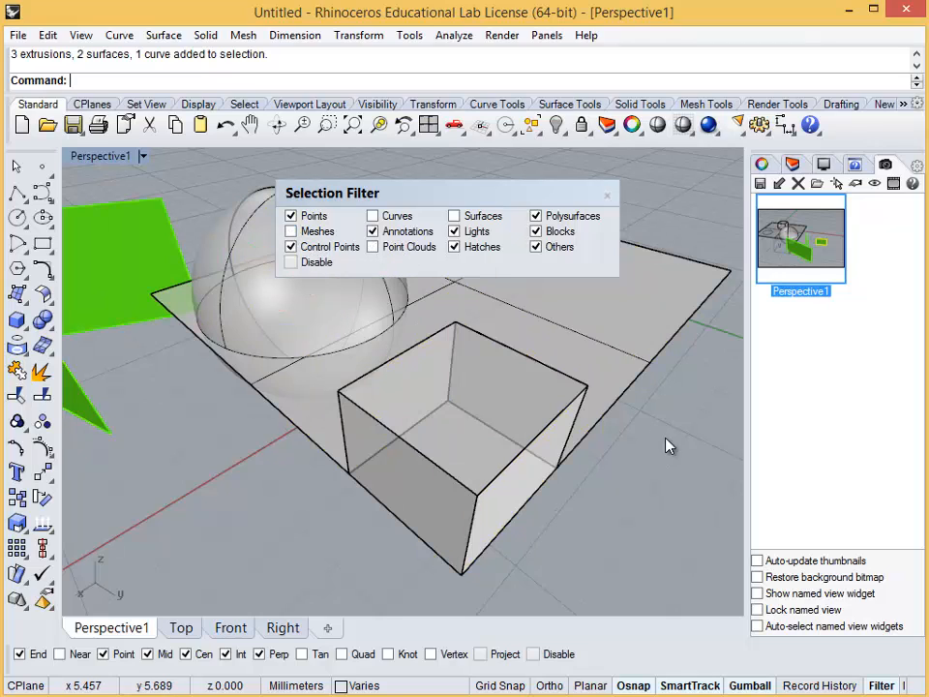
left_click(607, 196)
Move the box inward from the flat surface's front corner along the Gumball's red and green axes, and deselect it
scroll(522, 382, "down", 2)
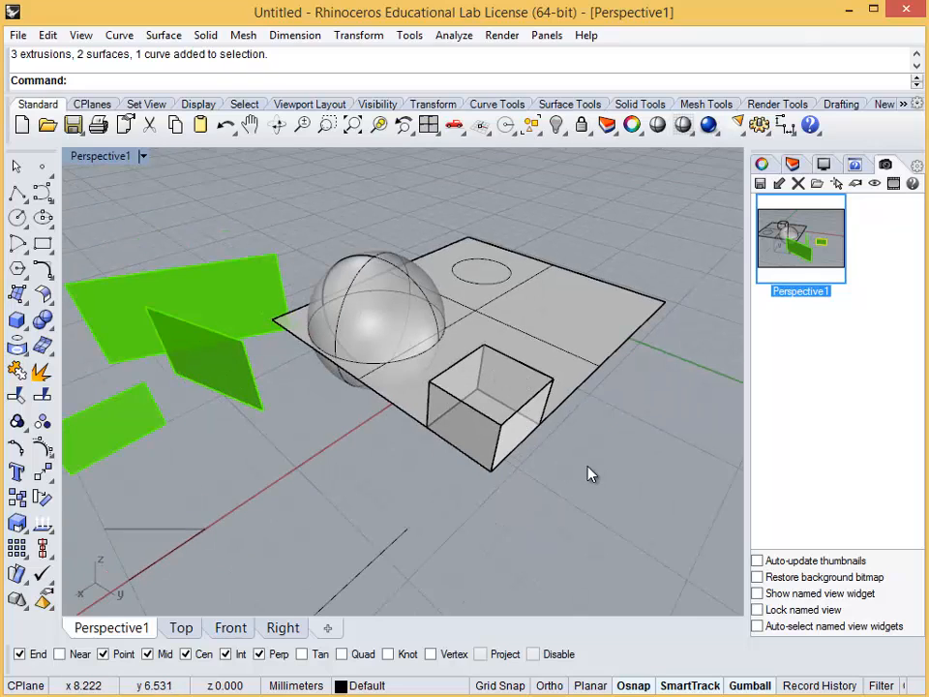
left_click(516, 424)
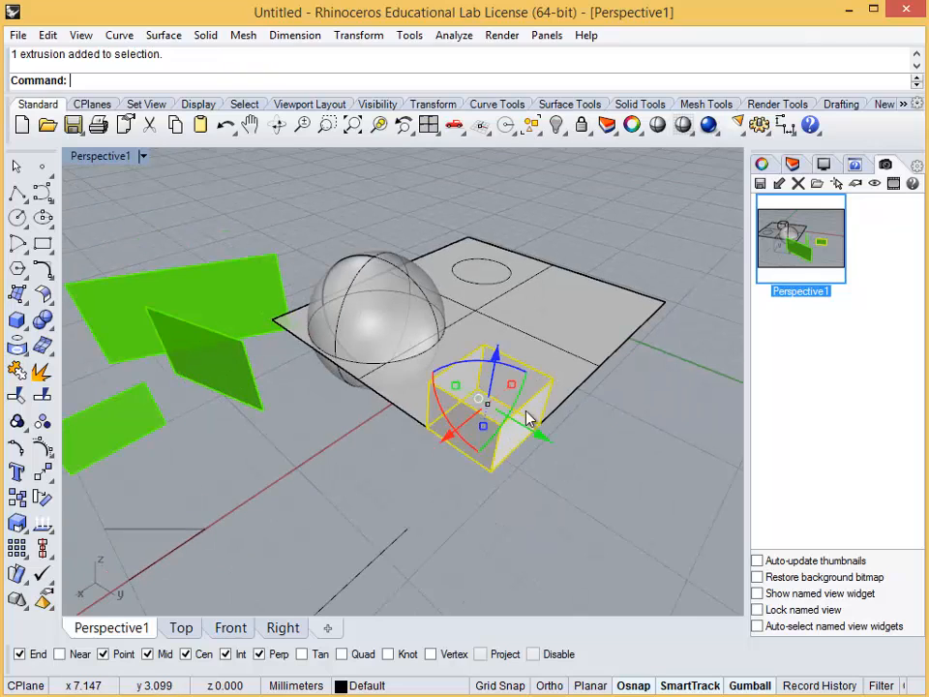
left_click_drag(446, 437, 500, 390)
left_click_drag(582, 409, 544, 391)
left_click(424, 344)
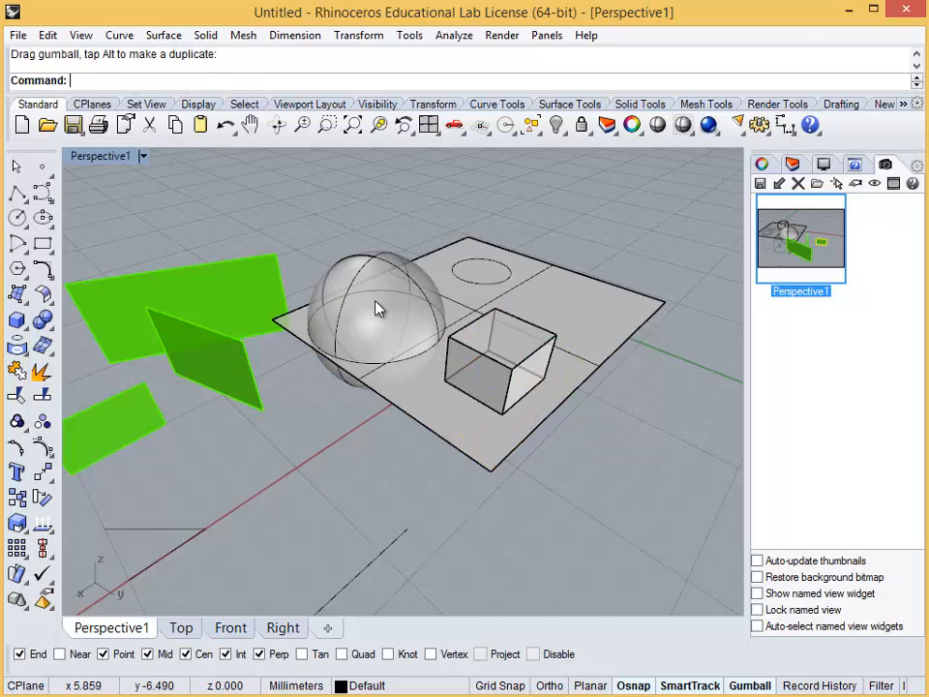